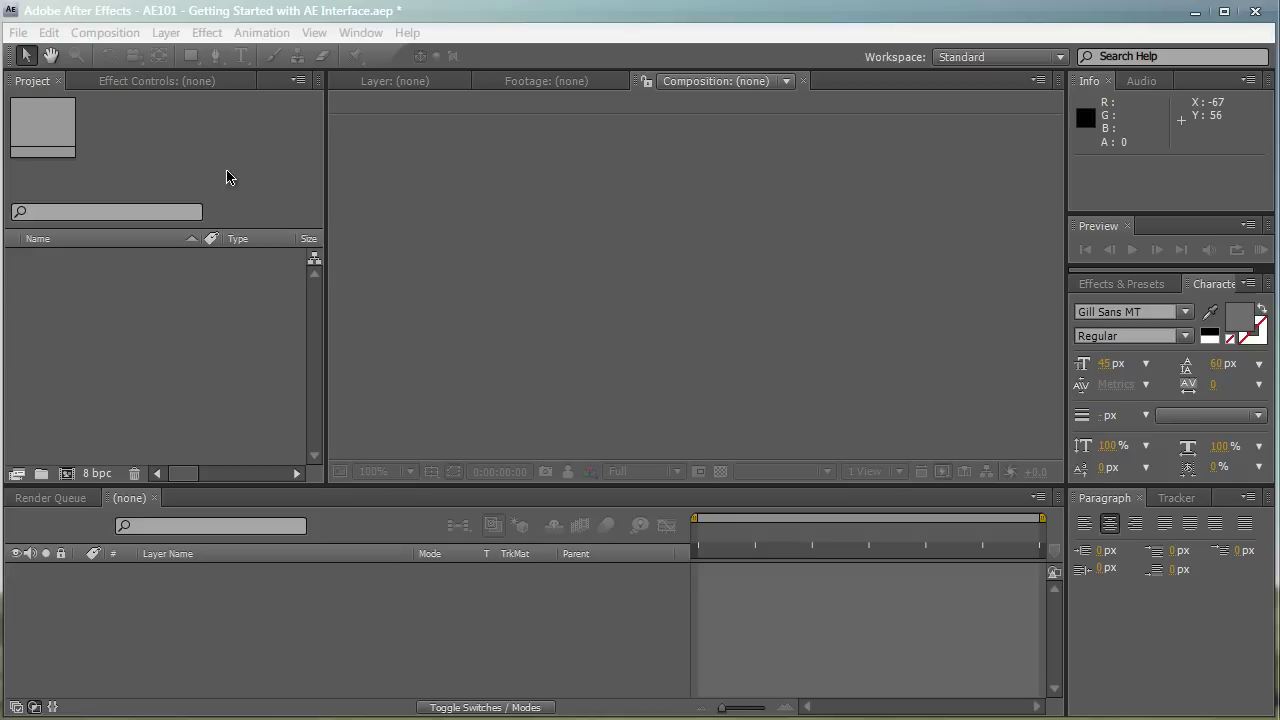
Step: Import the Blurry_Objects.mov clip (960 x 540, 24 fps QuickTime) into the project
{"action": "left_click", "coordinate": [227, 338]}
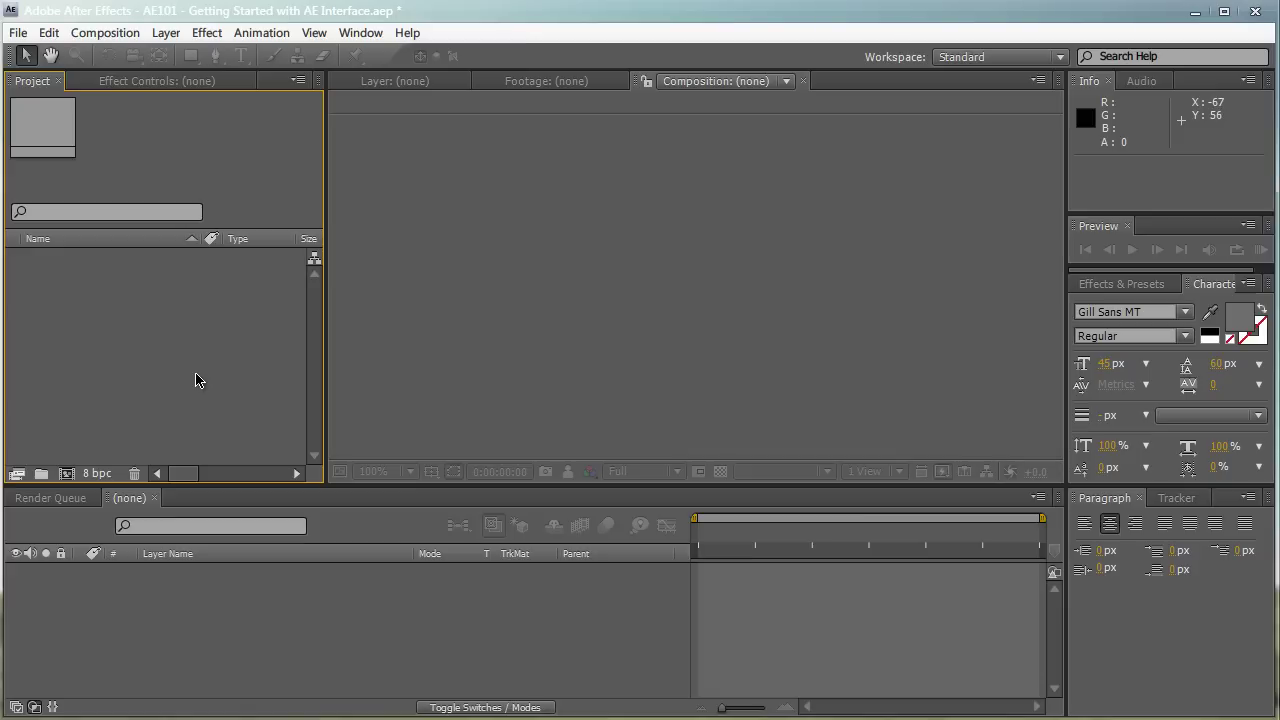
{"action": "double_click", "coordinate": [196, 378]}
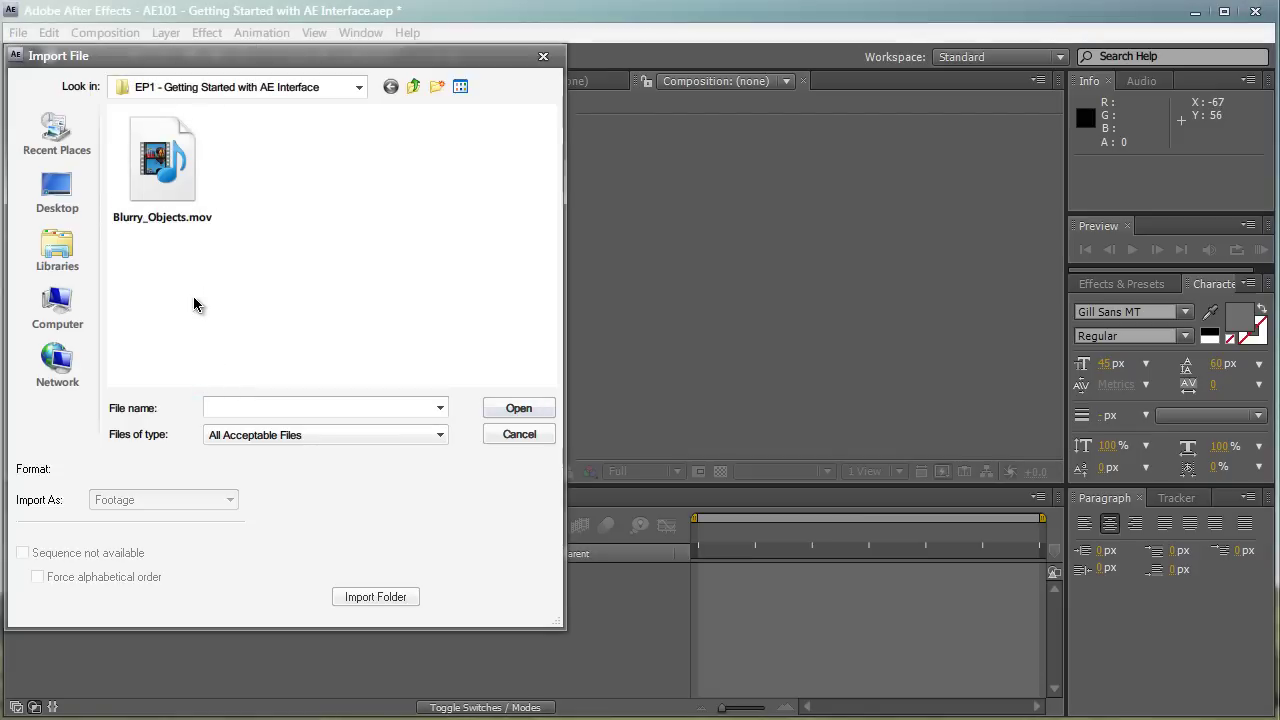
{"action": "double_click", "coordinate": [162, 160]}
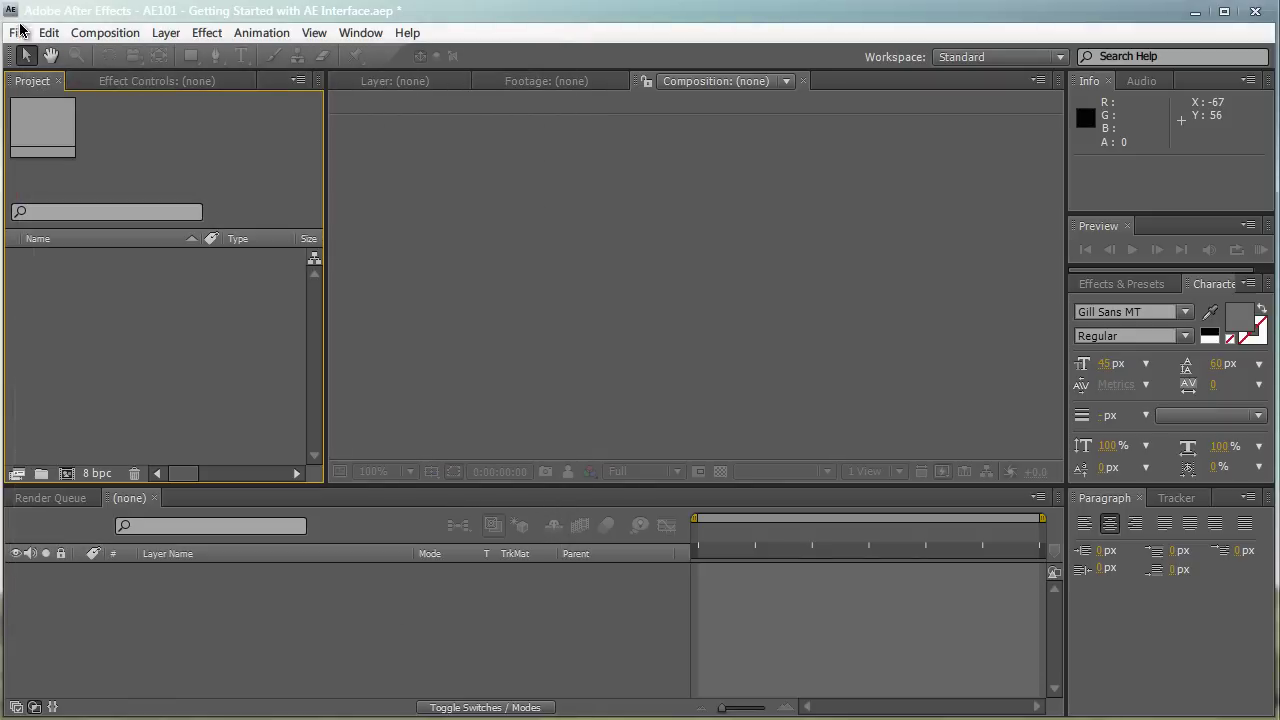
{"action": "left_click", "coordinate": [18, 32]}
{"action": "mouse_move", "coordinate": [49, 370]}
{"action": "left_click", "coordinate": [353, 366]}
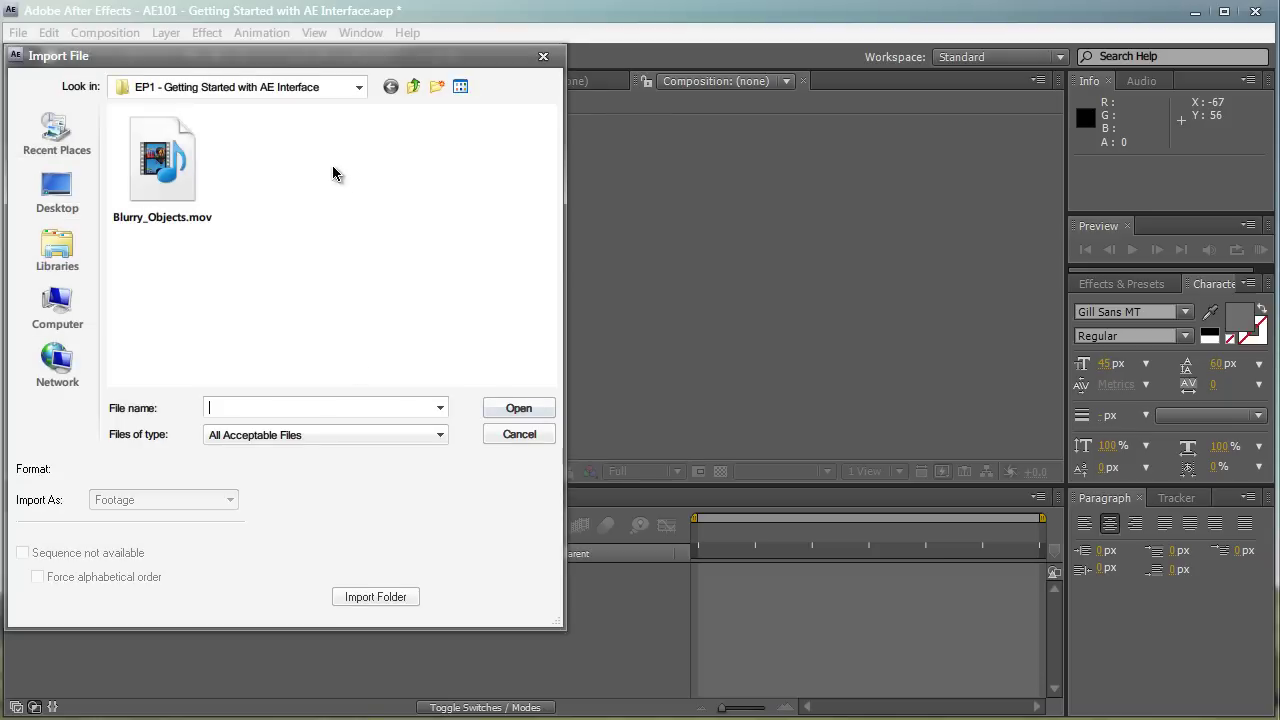
{"action": "key", "text": "Escape"}
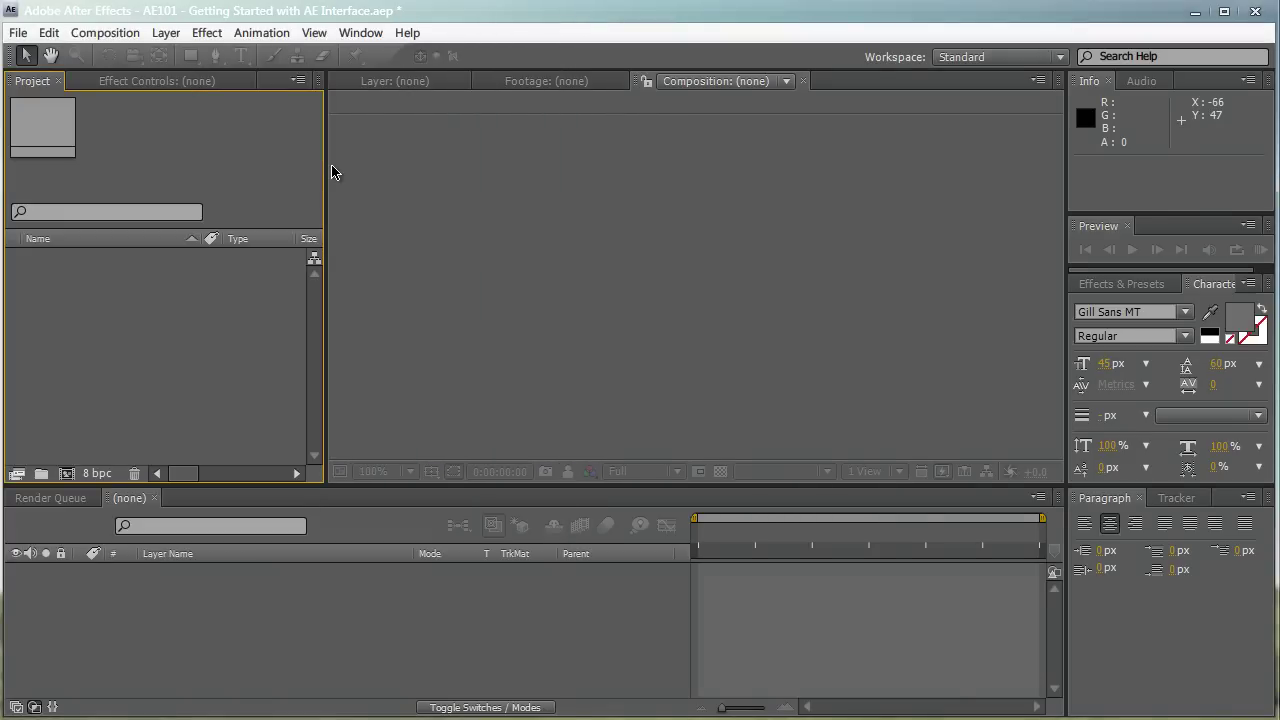
{"action": "left_click", "coordinate": [228, 281]}
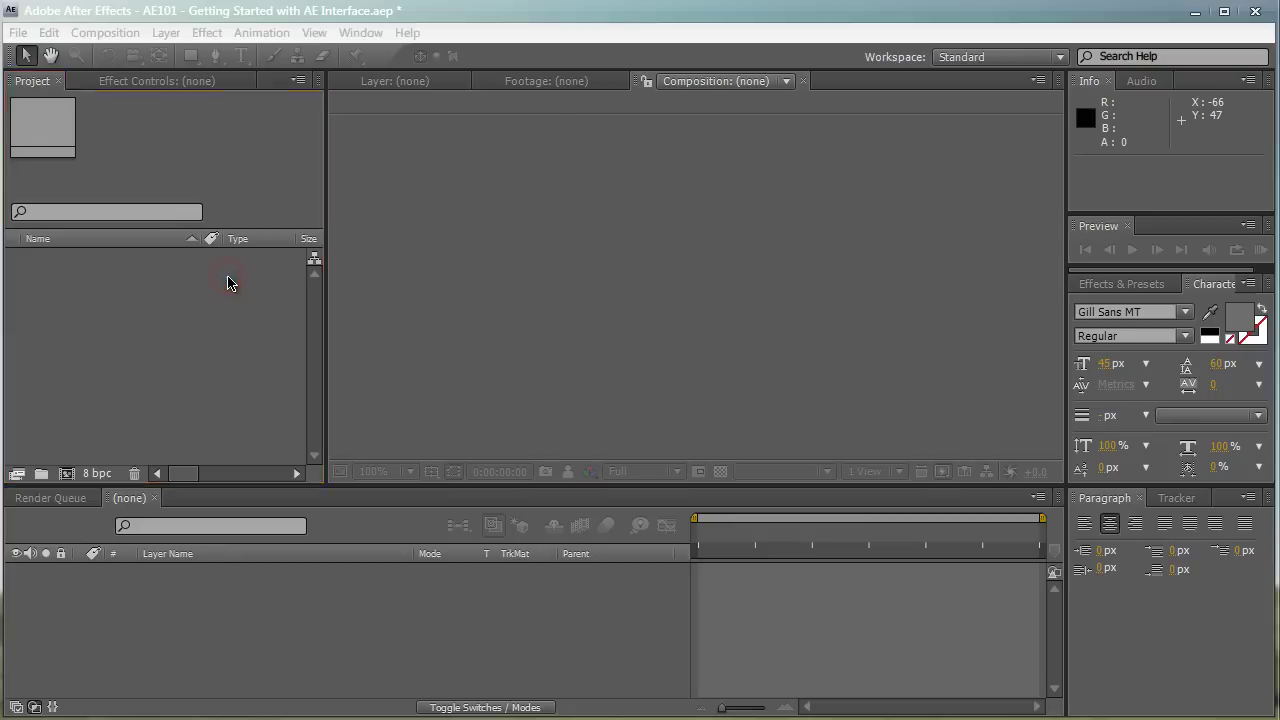
{"action": "double_click", "coordinate": [228, 283]}
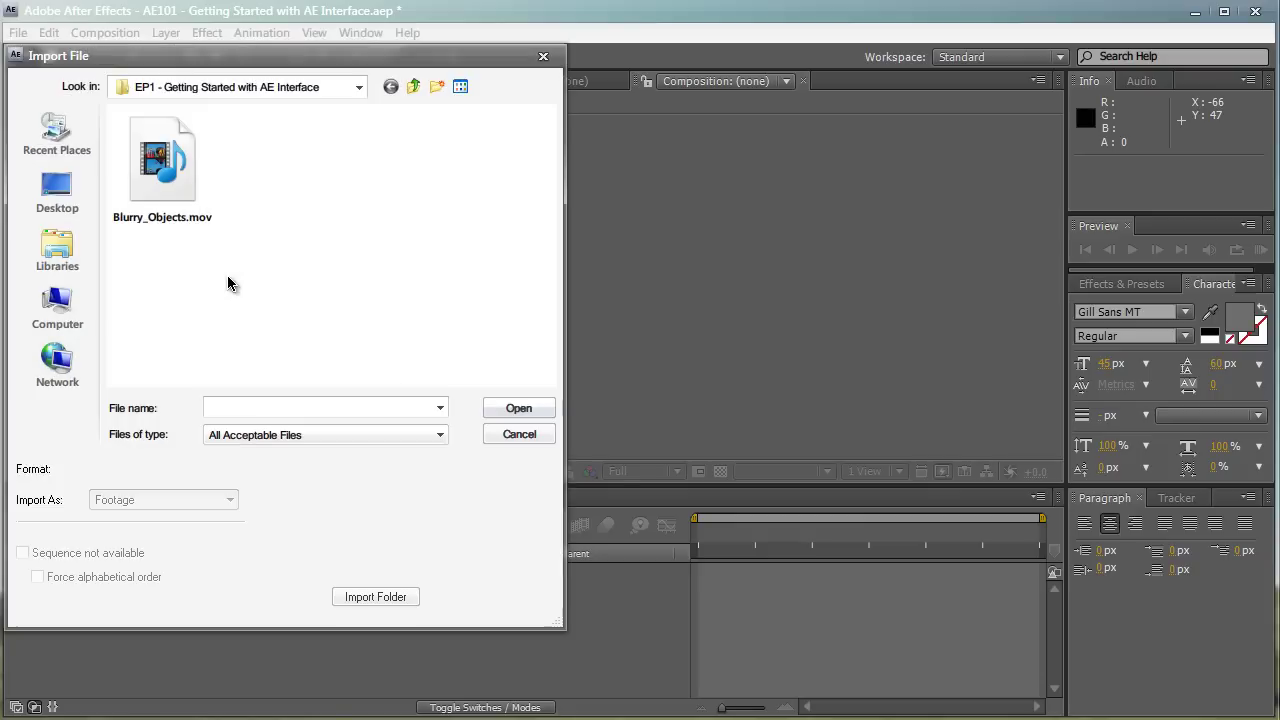
{"action": "double_click", "coordinate": [170, 193]}
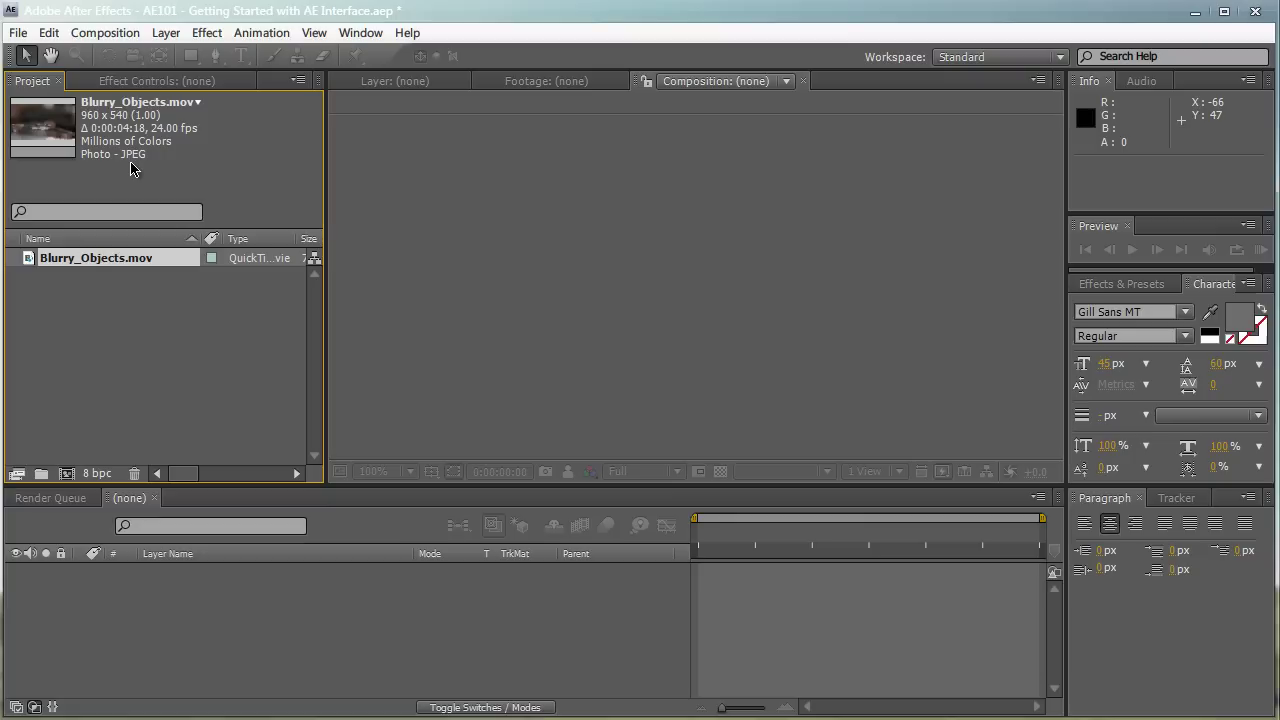
Step: Make a new composition named Scene 1 at 640 x 360, 29.97 fps, 30 seconds long
{"action": "left_click", "coordinate": [130, 324]}
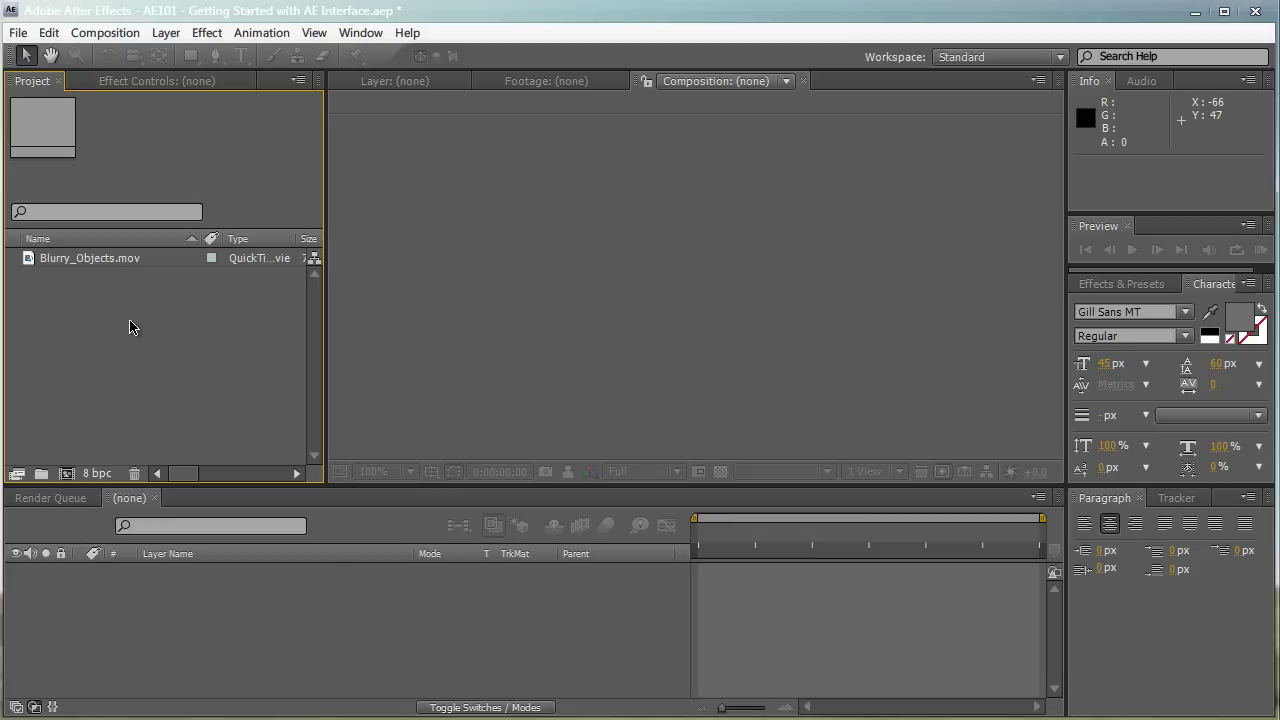
{"action": "left_click", "coordinate": [123, 33]}
{"action": "left_click", "coordinate": [153, 444]}
{"action": "key", "text": "ctrl+n"}
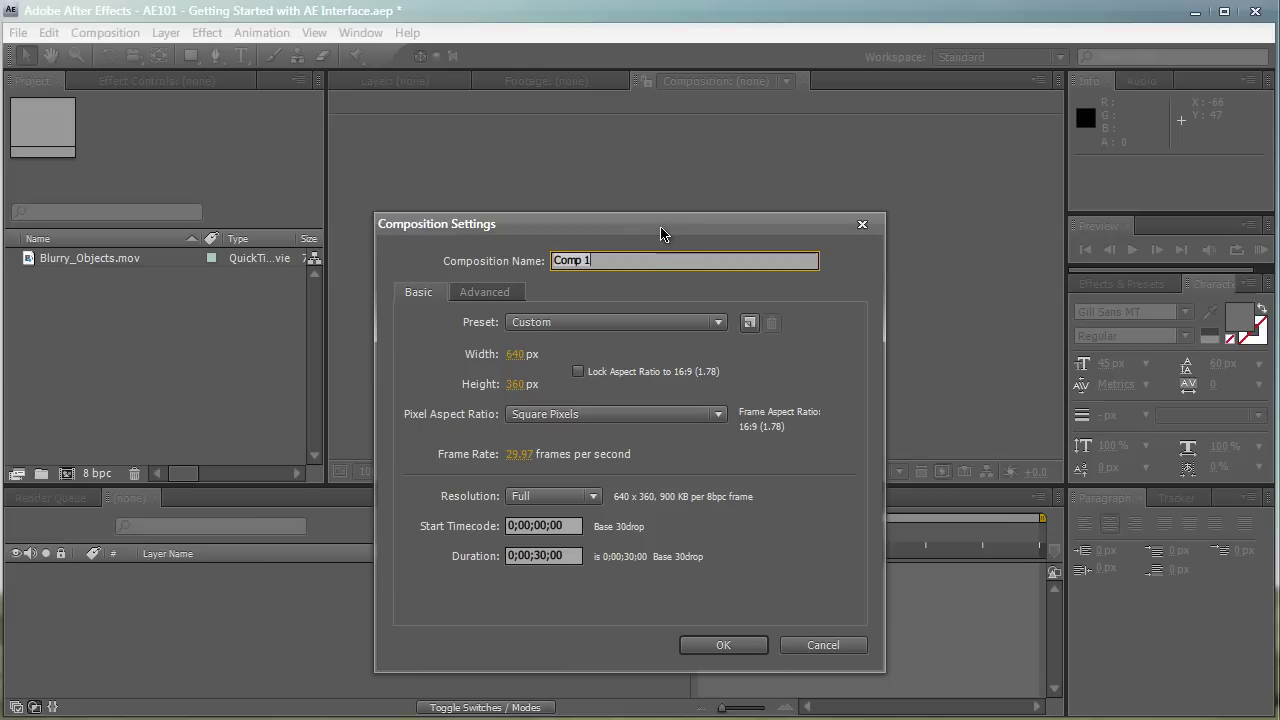
{"action": "left_click_drag", "start_coordinate": [660, 222], "coordinate": [661, 168]}
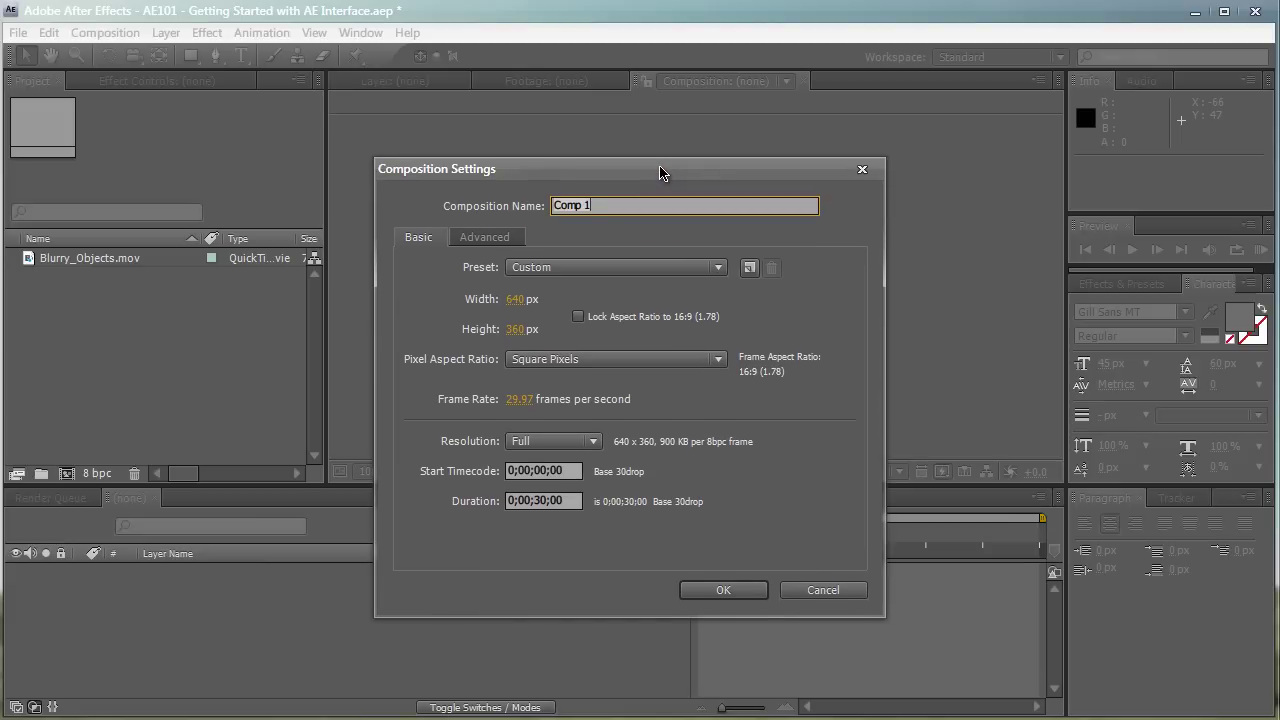
{"action": "type", "text": "Scene 1"}
{"action": "key", "text": "Return"}
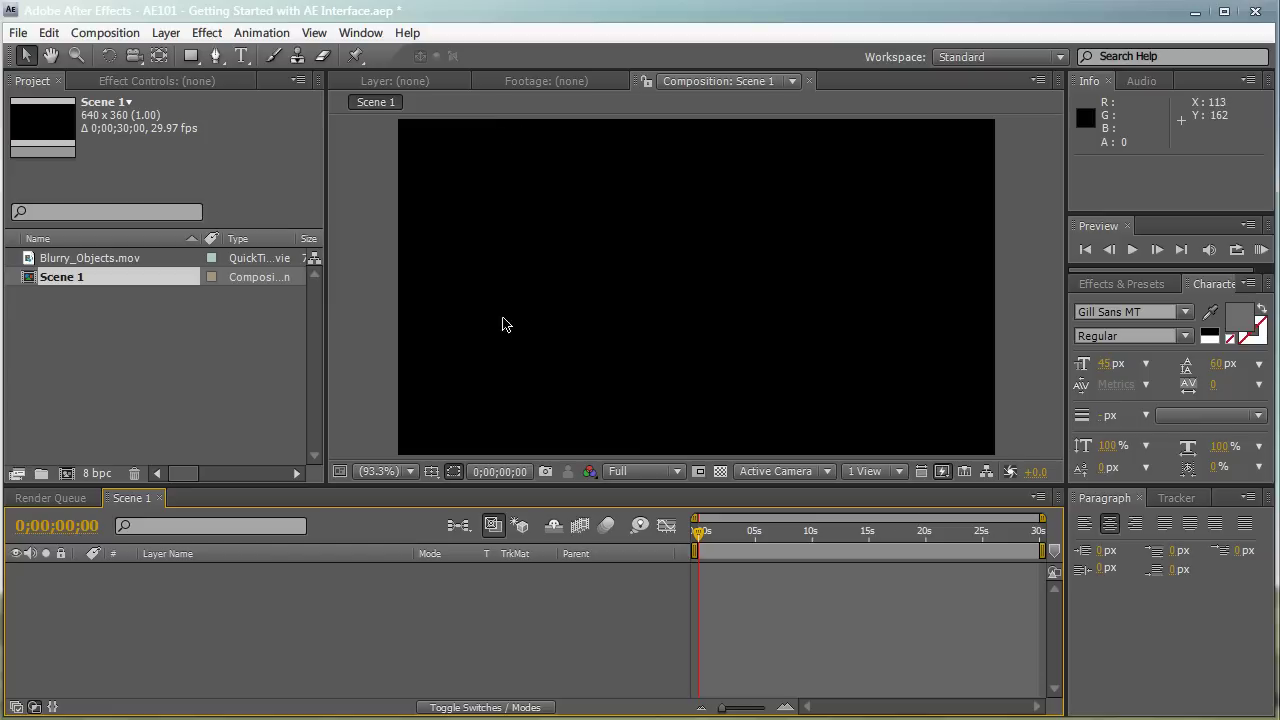
Step: Drag Blurry_Objects.mov onto the new-composition button to build a matching 960 x 540, 24 fps comp
{"action": "left_click", "coordinate": [224, 366]}
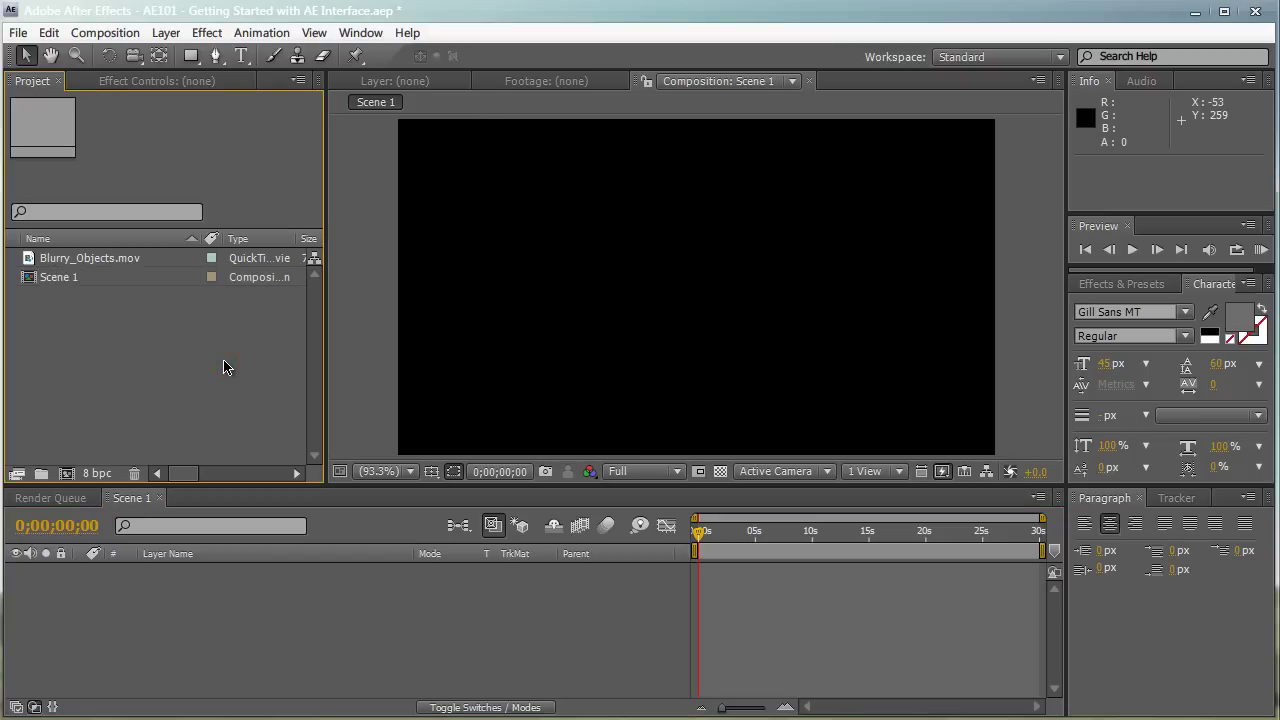
{"action": "left_click", "coordinate": [82, 262]}
{"action": "left_click_drag", "start_coordinate": [82, 262], "coordinate": [65, 477]}
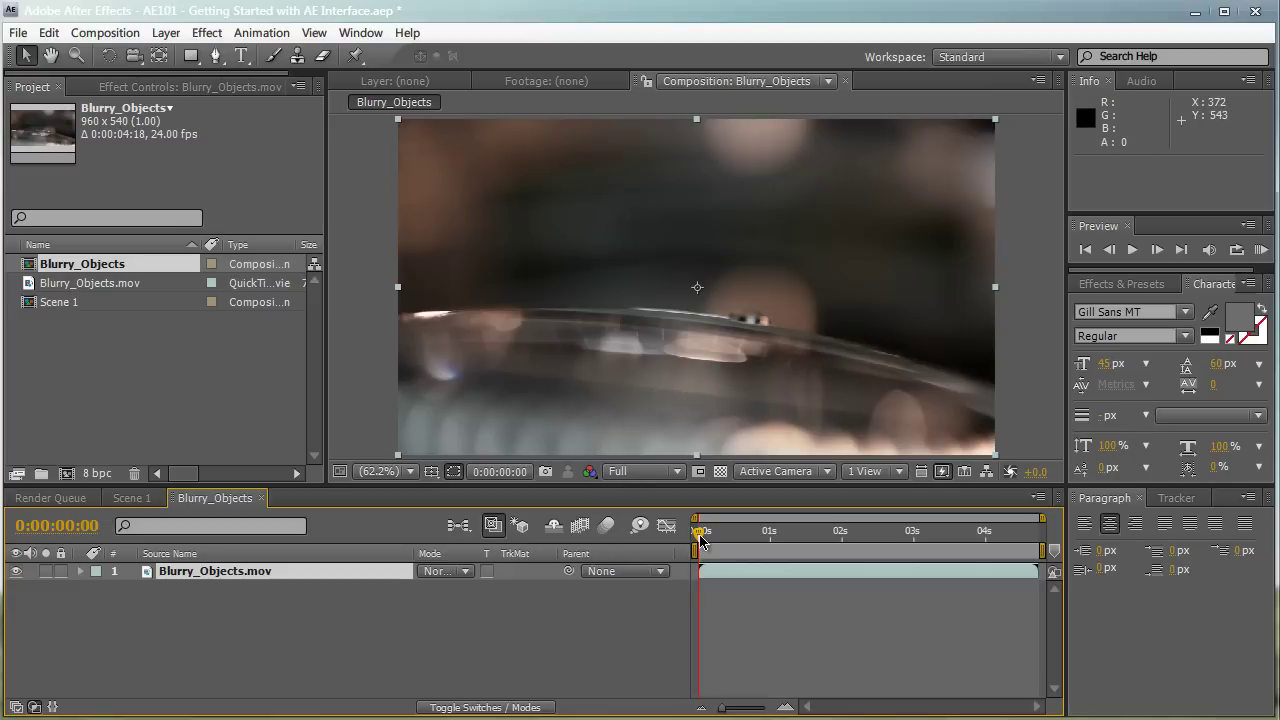
{"action": "left_click_drag", "start_coordinate": [700, 540], "coordinate": [720, 540]}
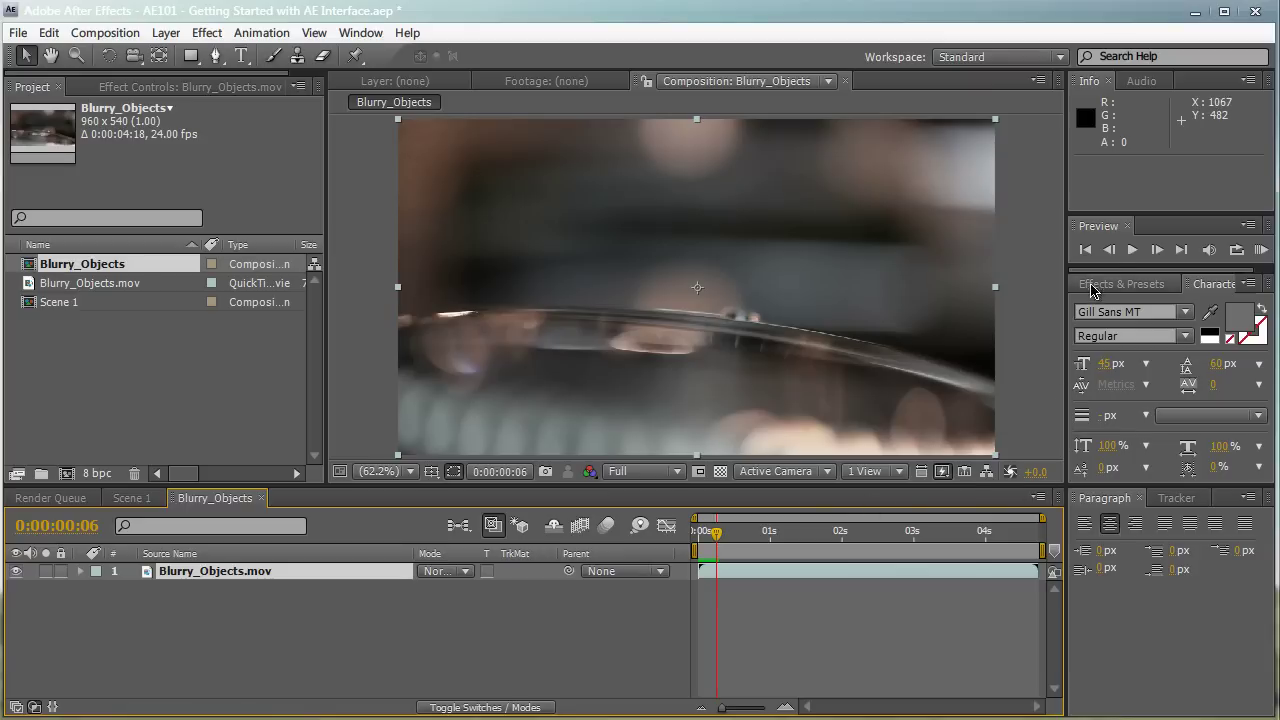
{"action": "left_click", "coordinate": [1131, 251]}
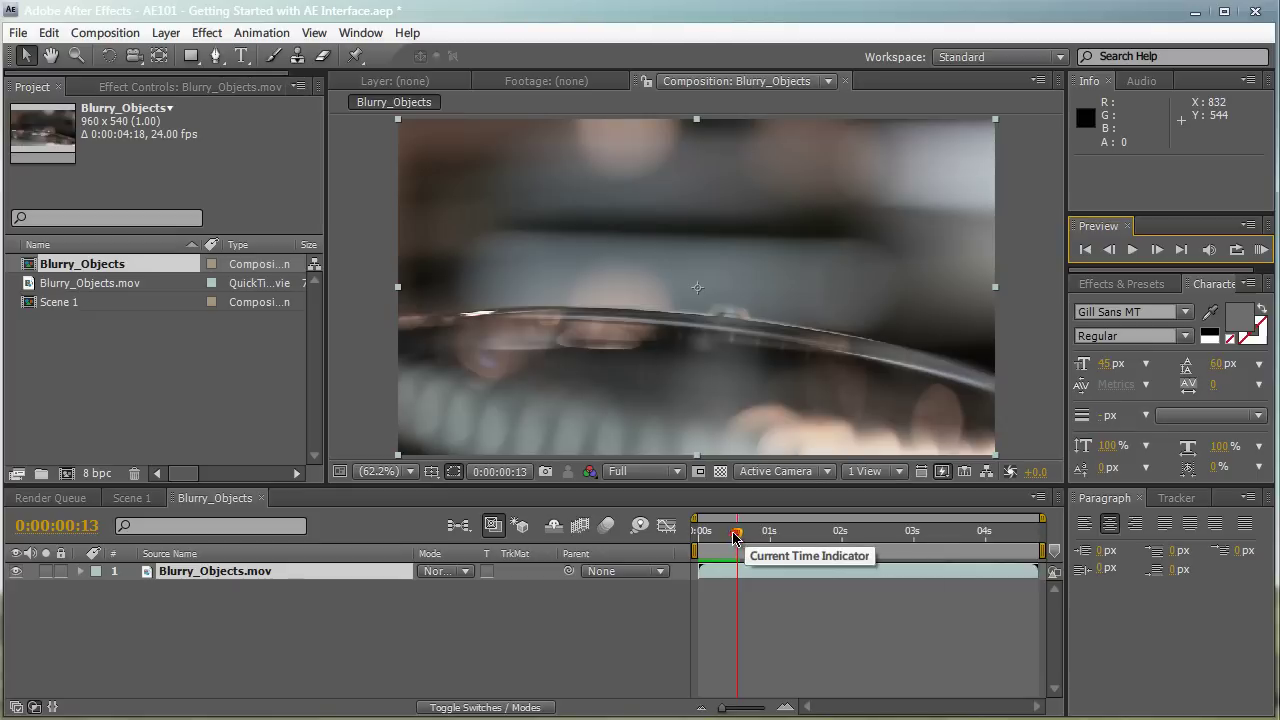
{"action": "left_click_drag", "start_coordinate": [737, 533], "coordinate": [698, 531]}
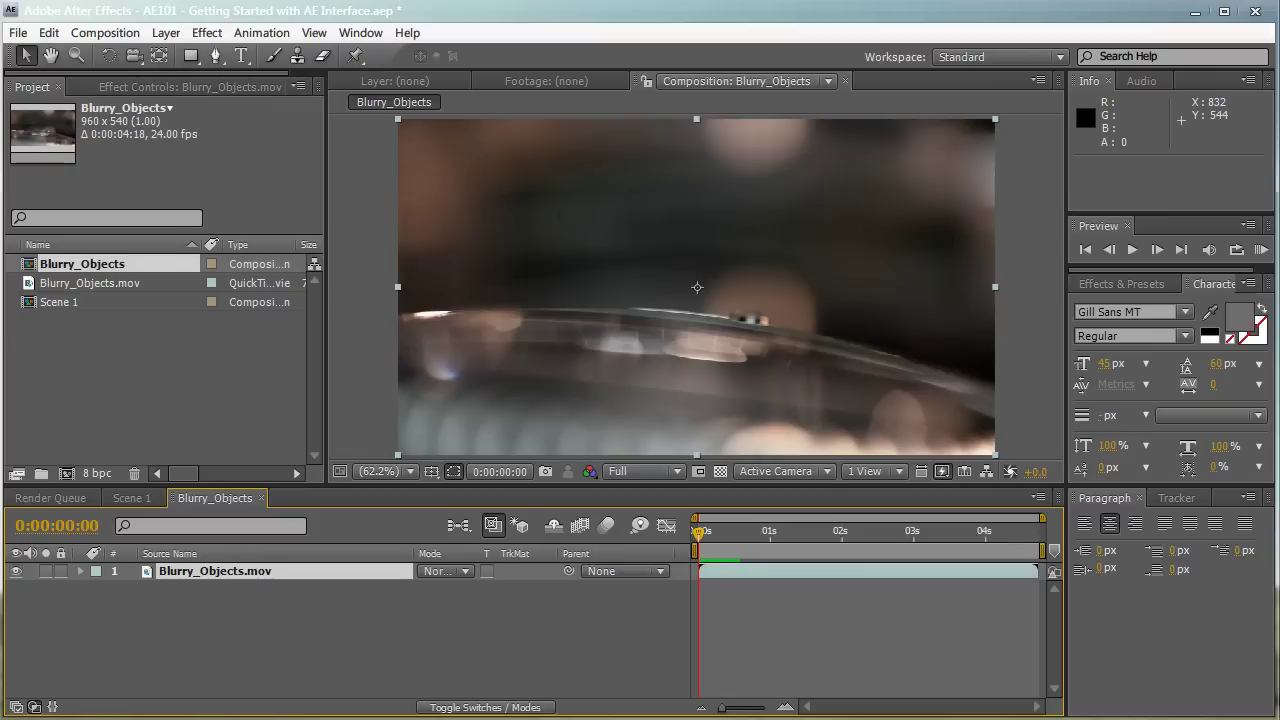
Step: RAM-preview the Blurry_Objects footage, then park at frame 0:00:00:06 with the layer deselected
{"action": "left_click", "coordinate": [1261, 250]}
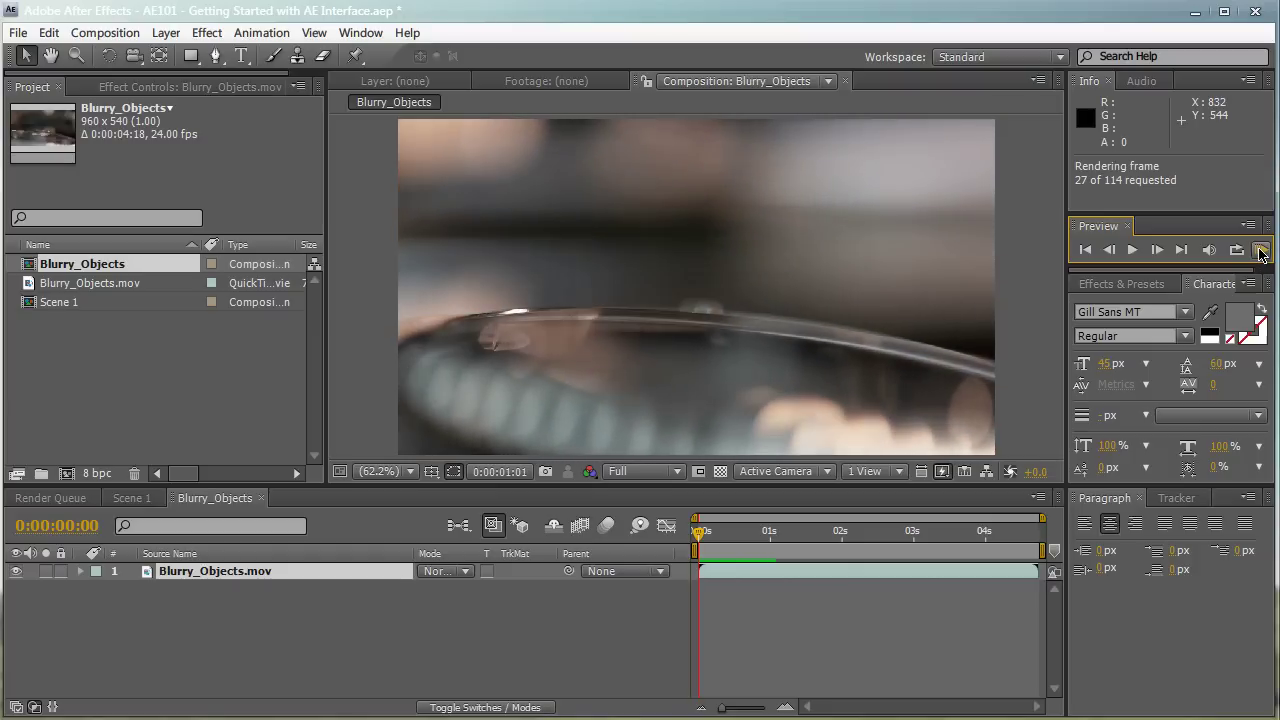
{"action": "left_click", "coordinate": [648, 304]}
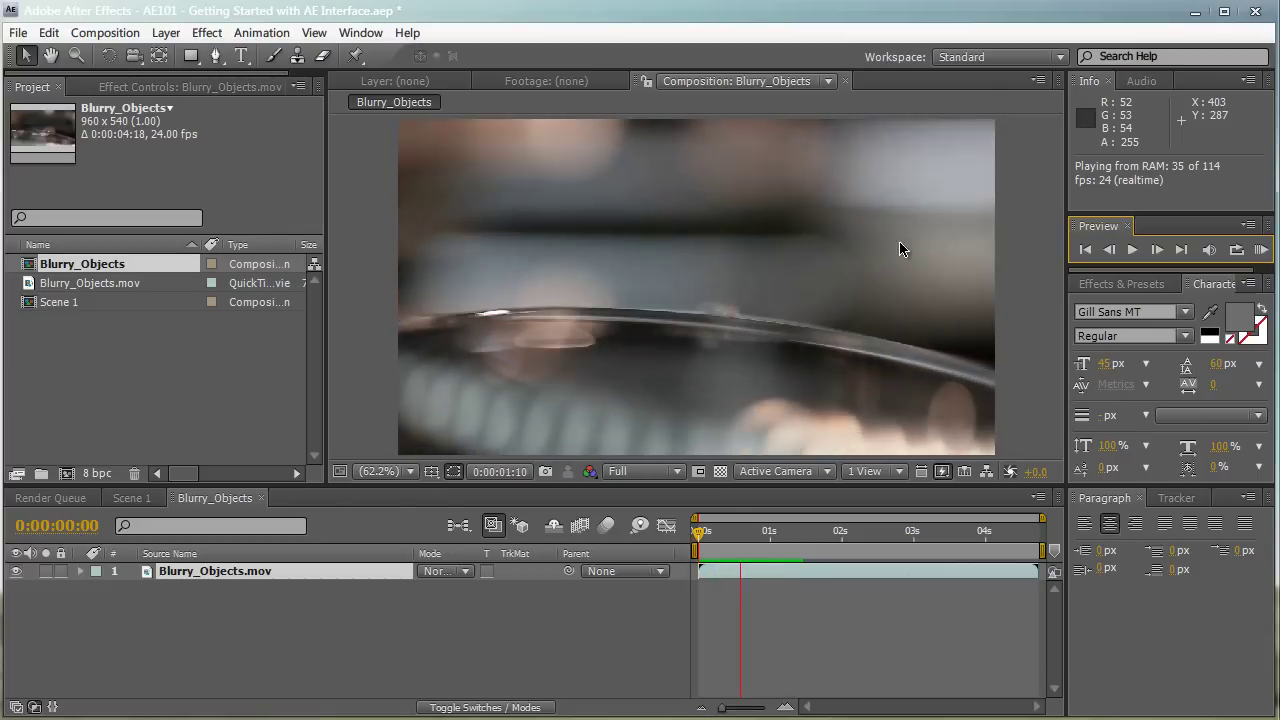
{"action": "left_click", "coordinate": [699, 532]}
{"action": "mouse_move", "coordinate": [700, 538]}
{"action": "left_mouse_down"}
{"action": "mouse_move", "coordinate": [782, 537]}
{"action": "mouse_move", "coordinate": [716, 537]}
{"action": "left_mouse_up"}
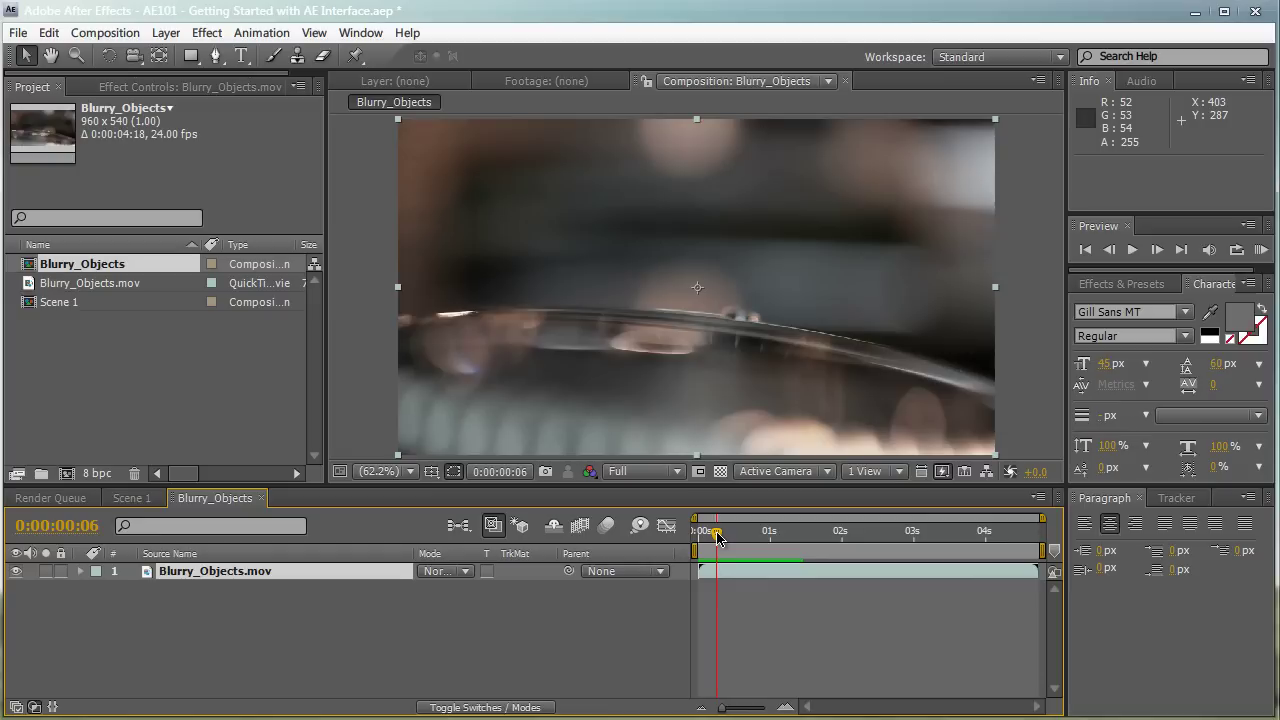
{"action": "left_click", "coordinate": [463, 630]}
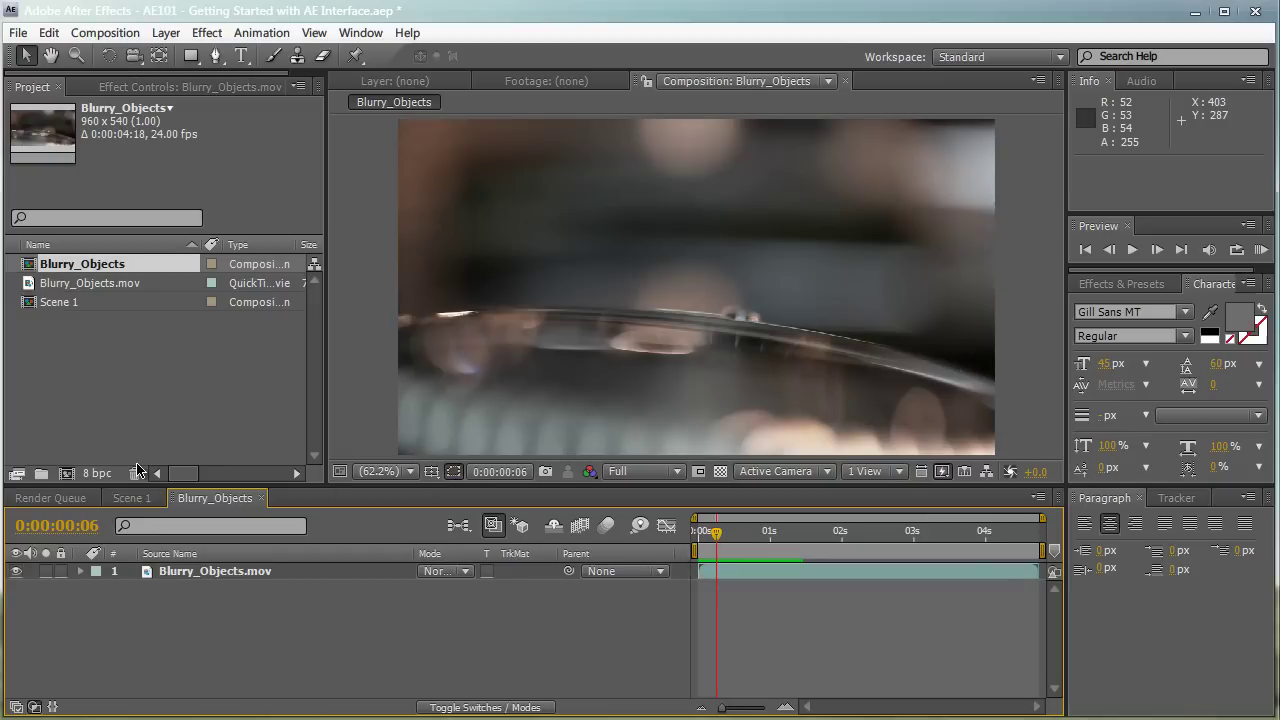
Step: Go back to the Blurry_Objects timeline, select the footage layer and start a new solid with Ctrl+Y
{"action": "left_click", "coordinate": [132, 498]}
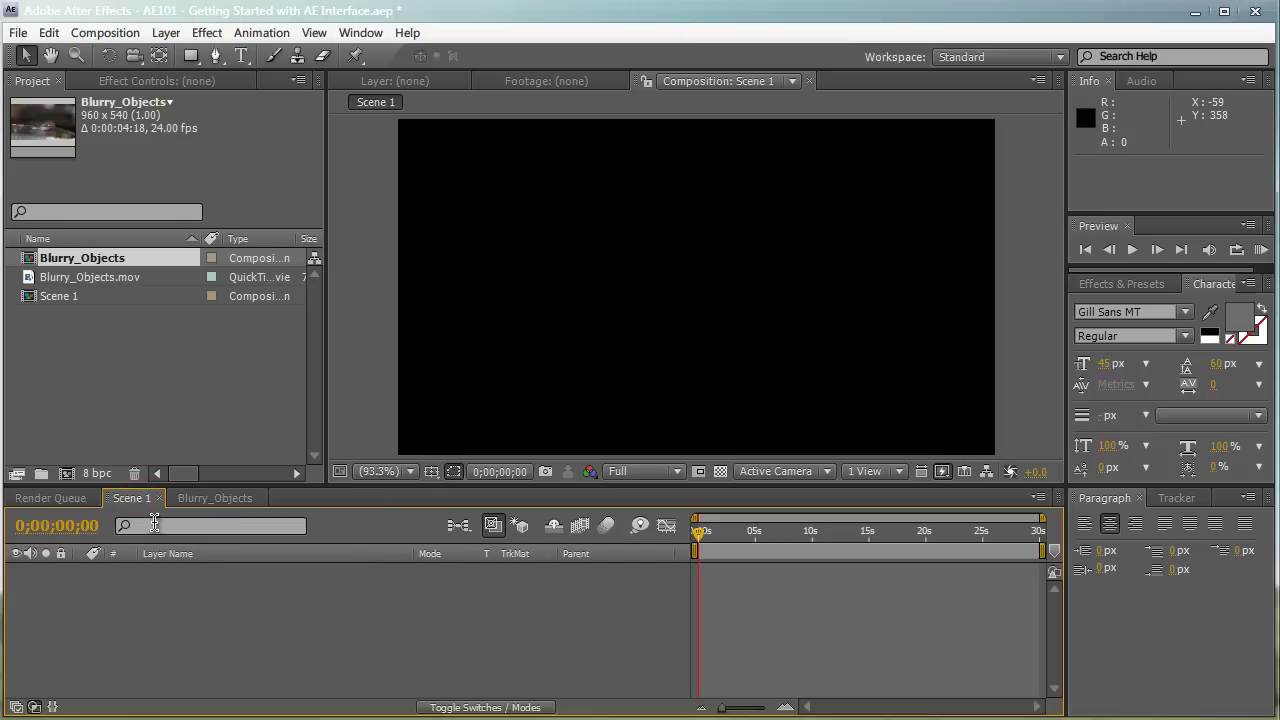
{"action": "left_click", "coordinate": [214, 498]}
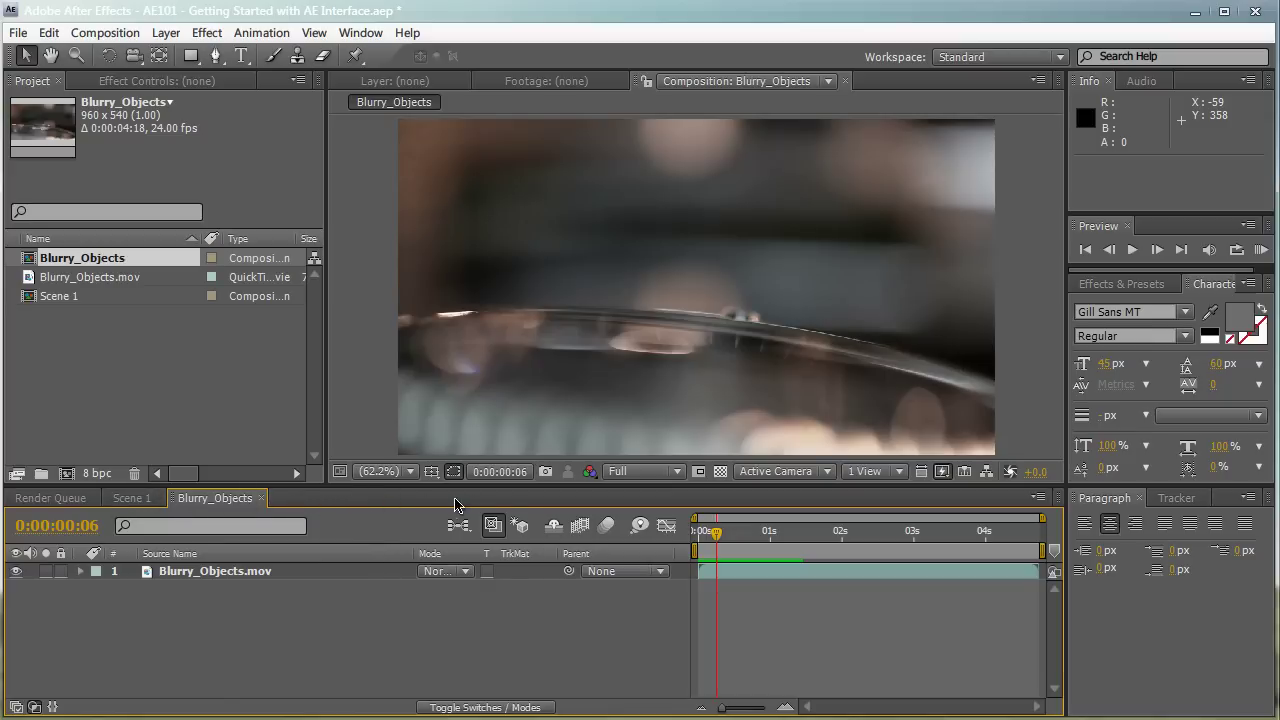
{"action": "left_click", "coordinate": [125, 614]}
{"action": "left_click", "coordinate": [163, 586]}
{"action": "left_click", "coordinate": [164, 577]}
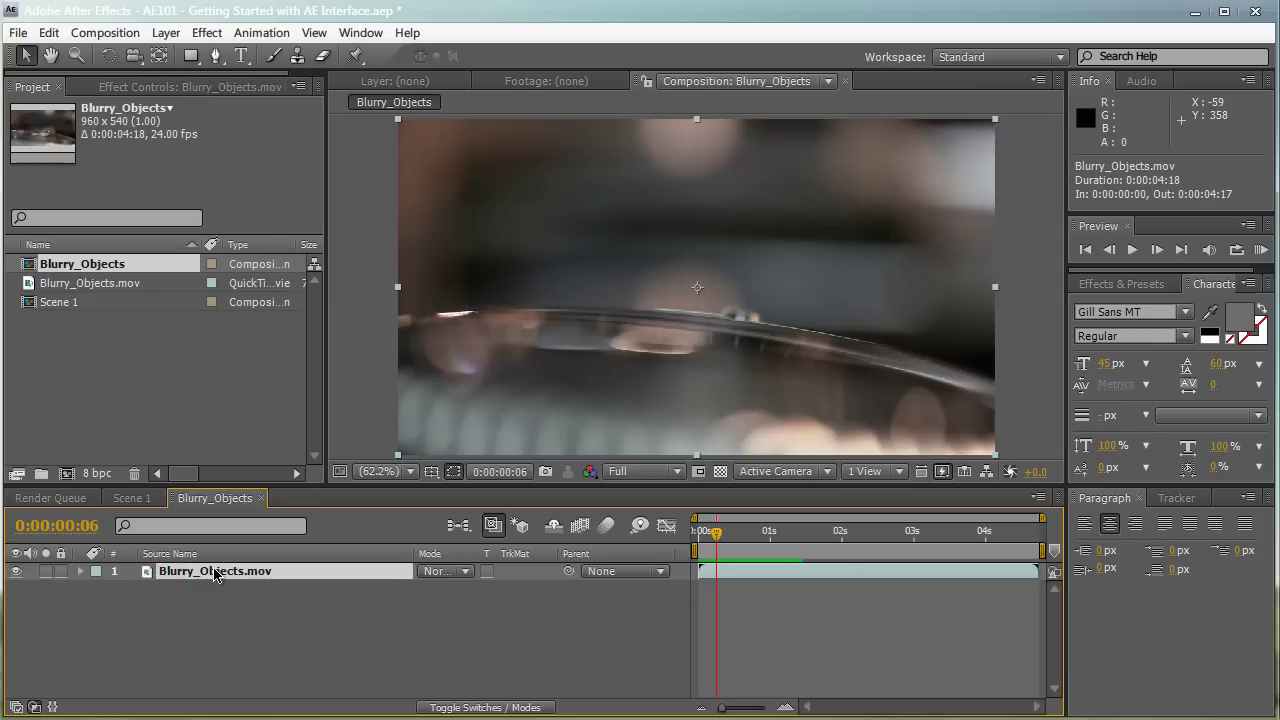
{"action": "key", "text": "ctrl+y"}
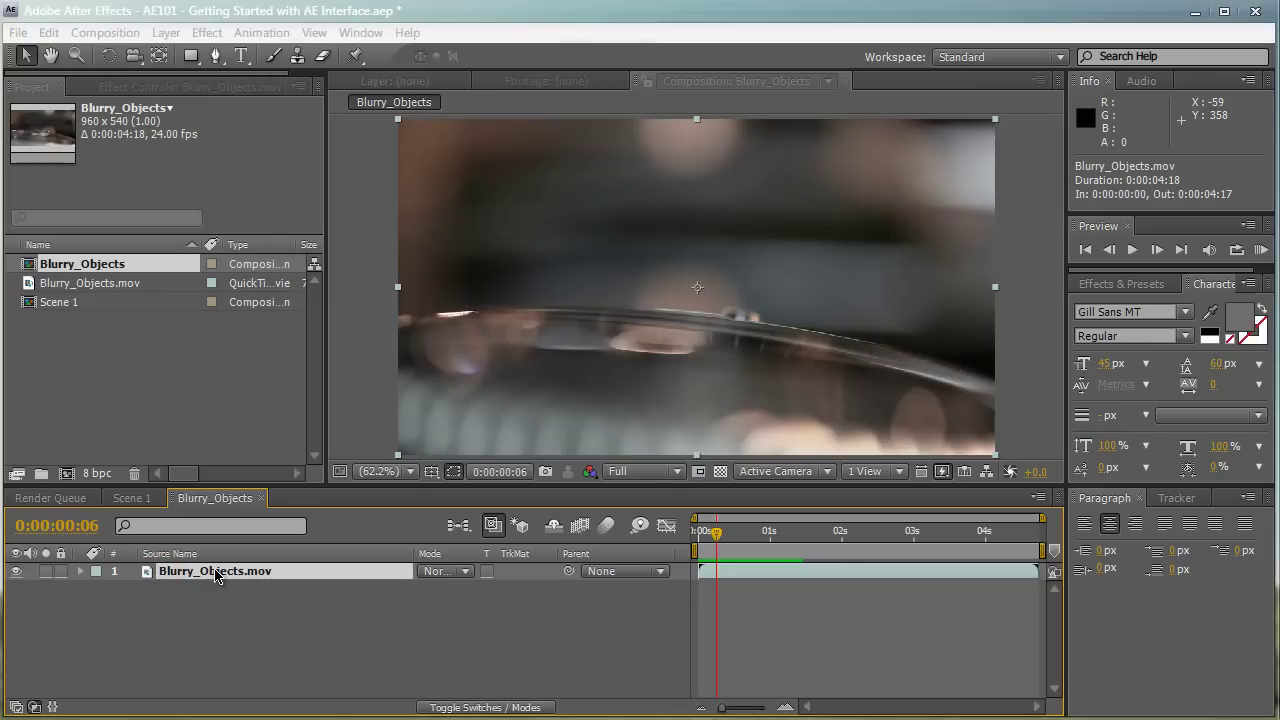
Step: Create the solid named BG and place the Blurry_Objects.mov layer above it
{"action": "type", "text": "BG"}
{"action": "key", "text": "Return"}
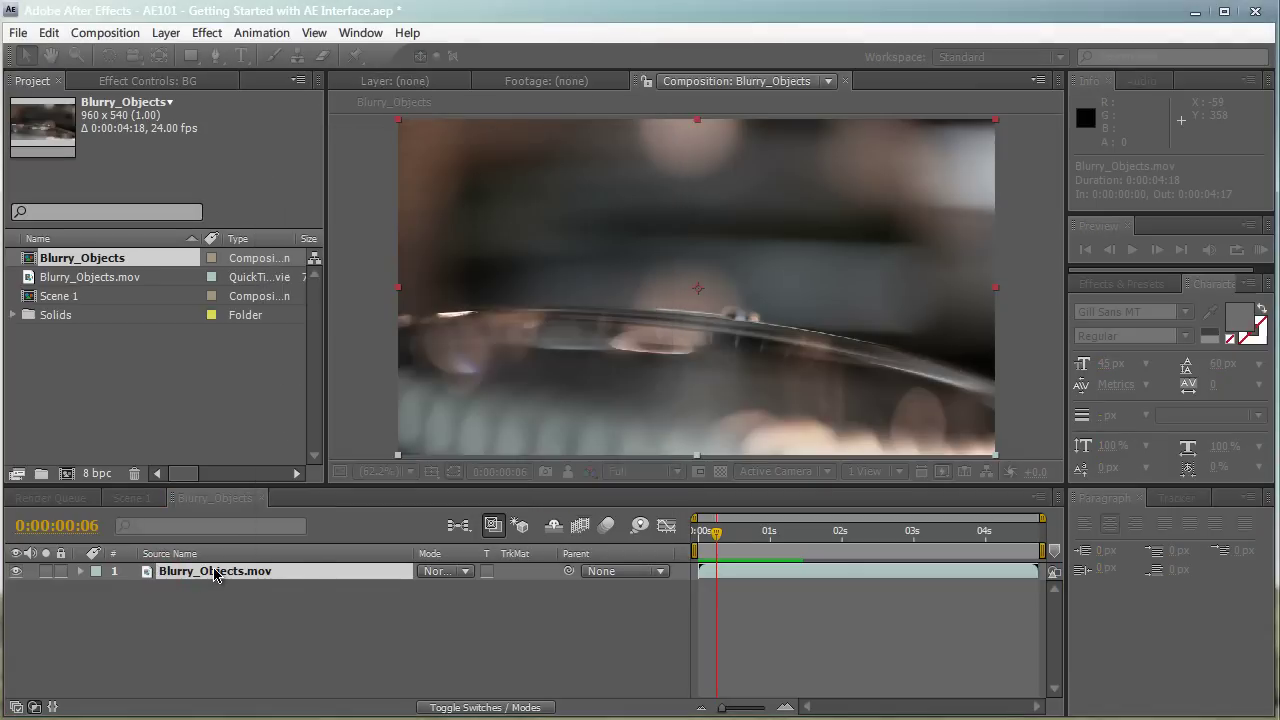
{"action": "left_click_drag", "start_coordinate": [204, 598], "coordinate": [202, 566]}
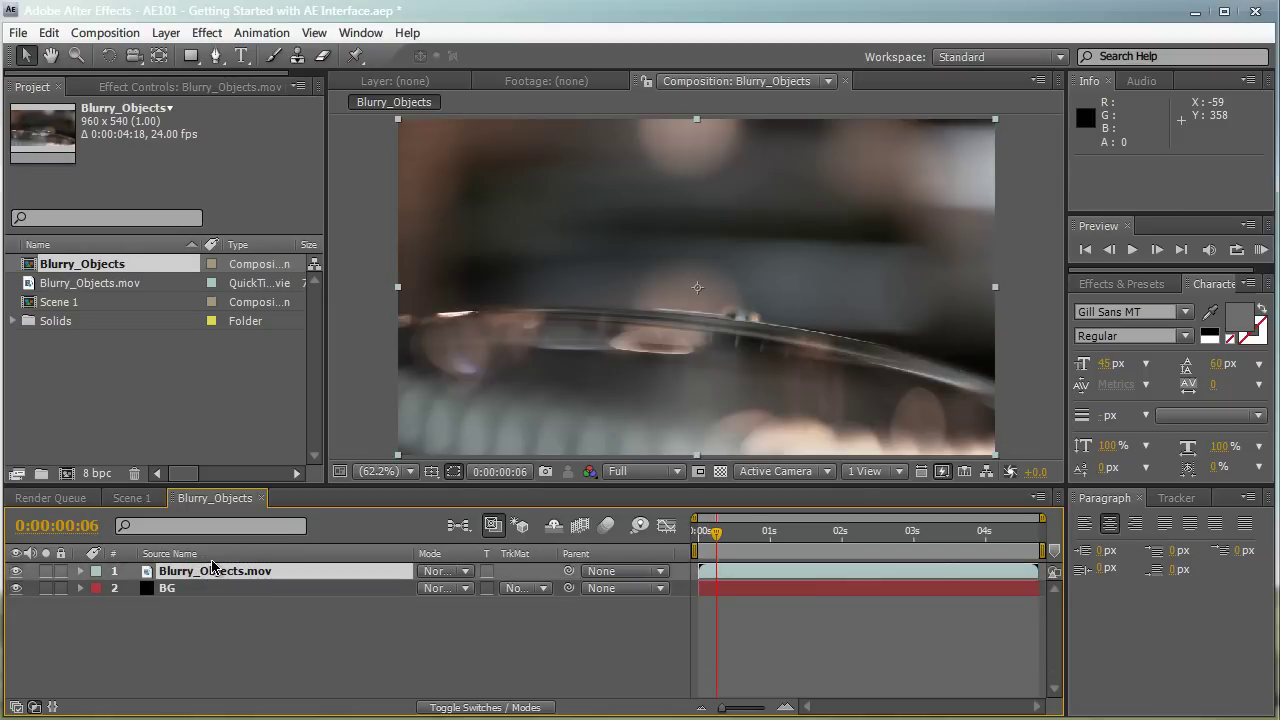
Step: Advance the comp's current time to frame 0:00:00:22
{"action": "left_click", "coordinate": [716, 536]}
{"action": "left_click_drag", "start_coordinate": [716, 536], "coordinate": [733, 534]}
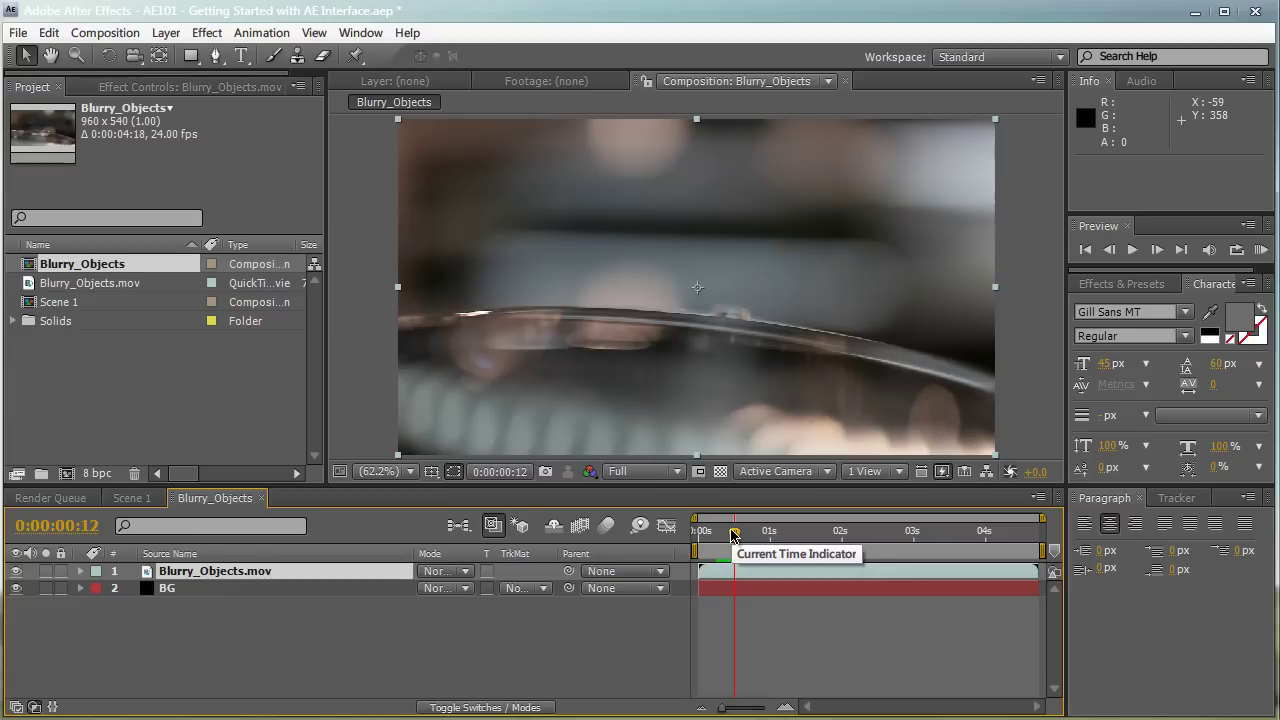
{"action": "left_click_drag", "start_coordinate": [734, 534], "coordinate": [765, 534]}
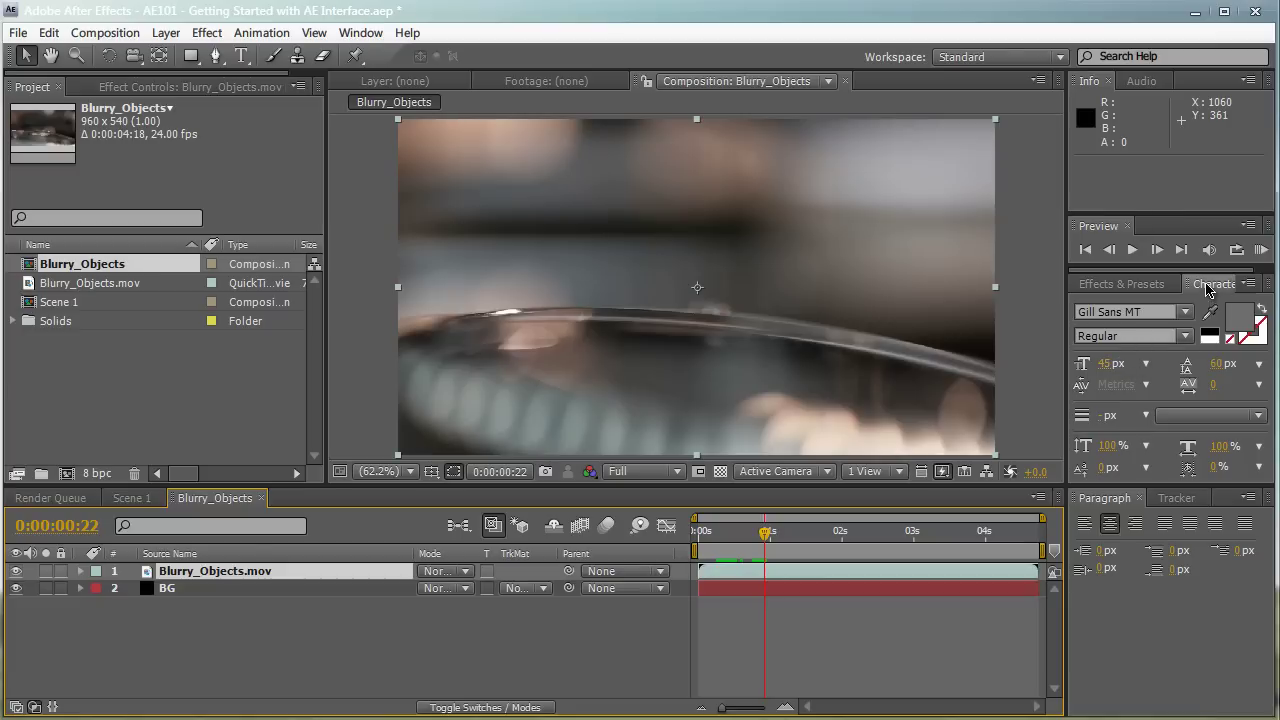
Step: Add a text layer reading 'TEXT 01' near the frame centre and select all its characters
{"action": "left_click", "coordinate": [240, 57]}
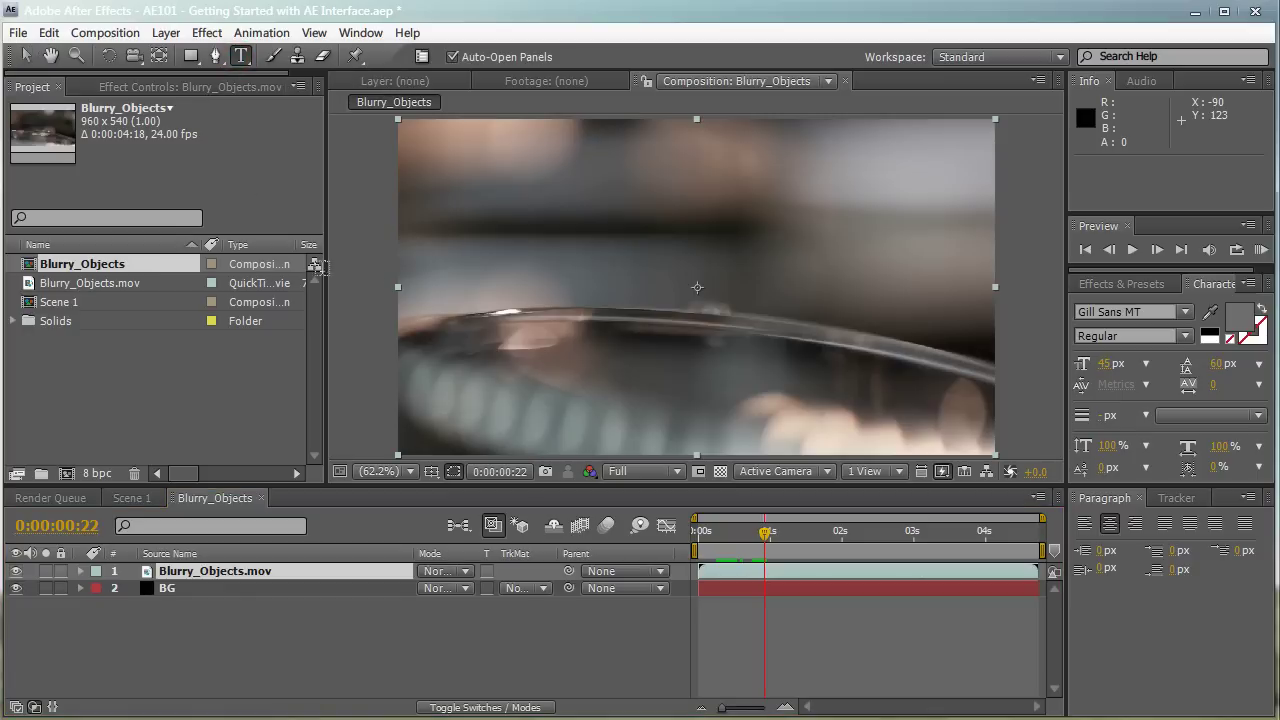
{"action": "left_click", "coordinate": [599, 289]}
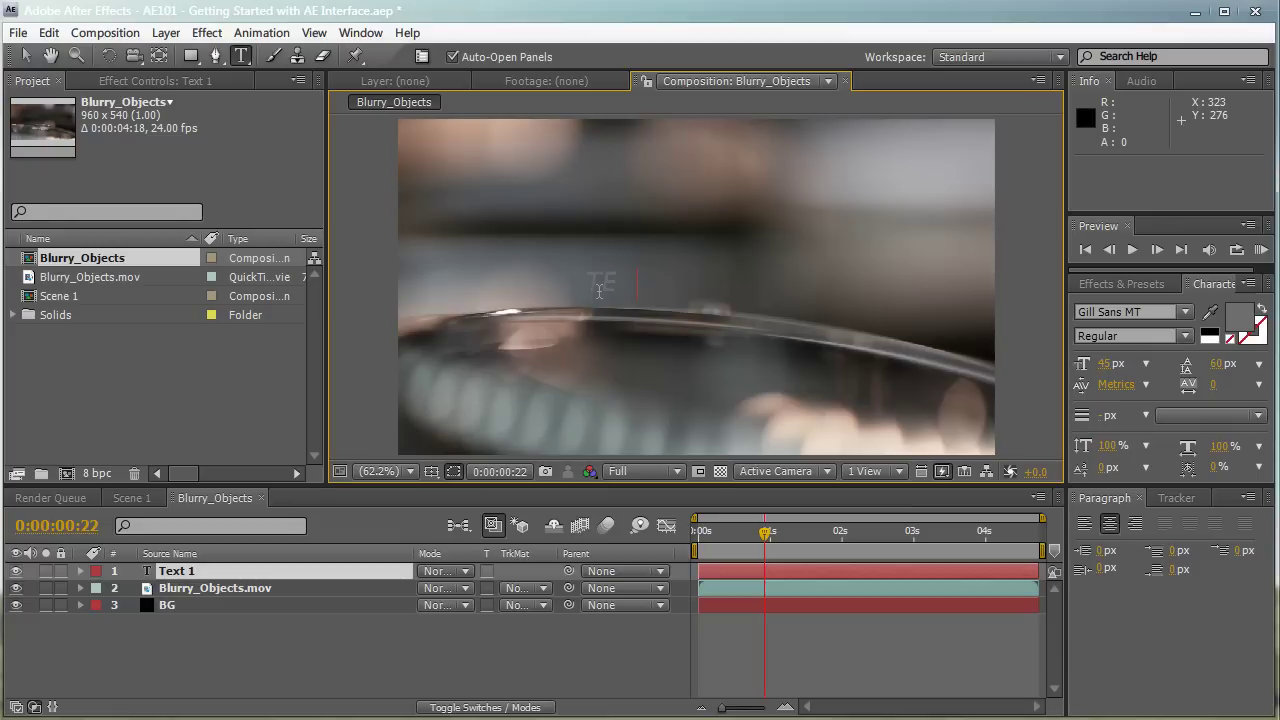
{"action": "type", "text": "TEXT 01"}
{"action": "key", "text": "ctrl+a"}
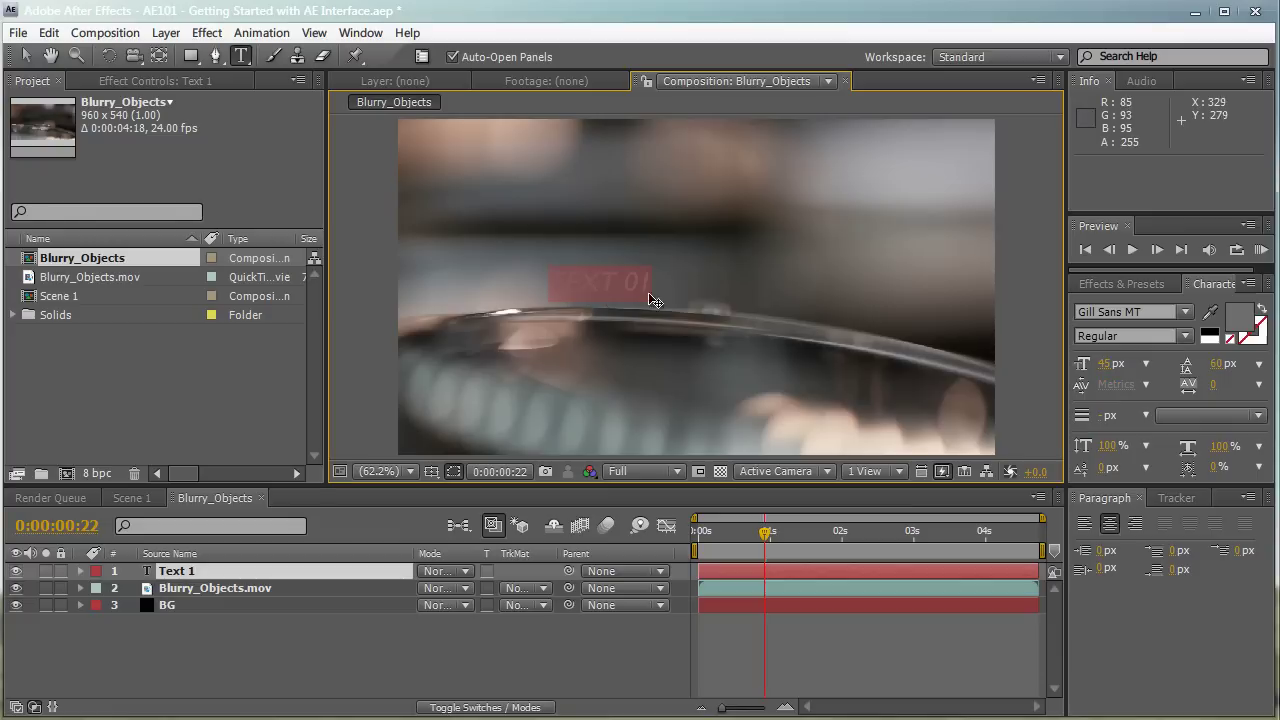
Step: Set the title's colour to a near-white light grey, keeping the Gill Sans MT font
{"action": "left_click", "coordinate": [1240, 318]}
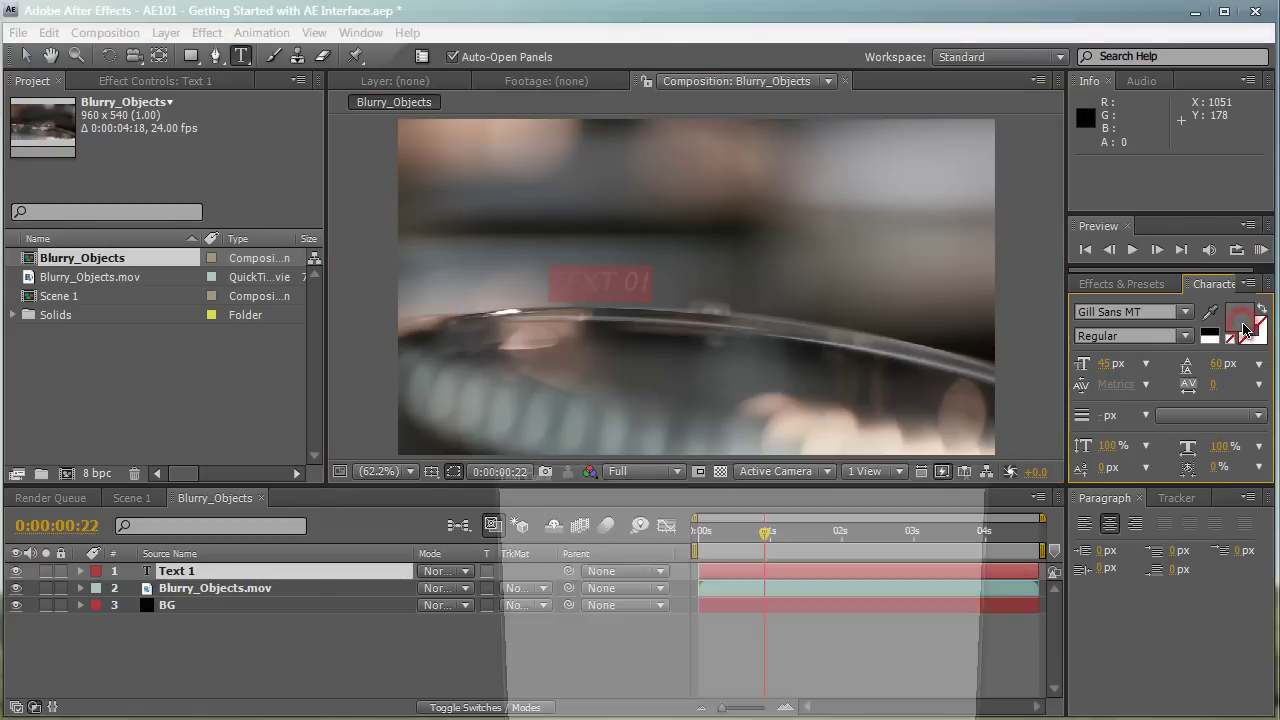
{"action": "left_click_drag", "start_coordinate": [536, 474], "coordinate": [542, 328]}
{"action": "left_click", "coordinate": [524, 392]}
{"action": "left_click_drag", "start_coordinate": [524, 392], "coordinate": [511, 389]}
{"action": "left_click", "coordinate": [926, 362]}
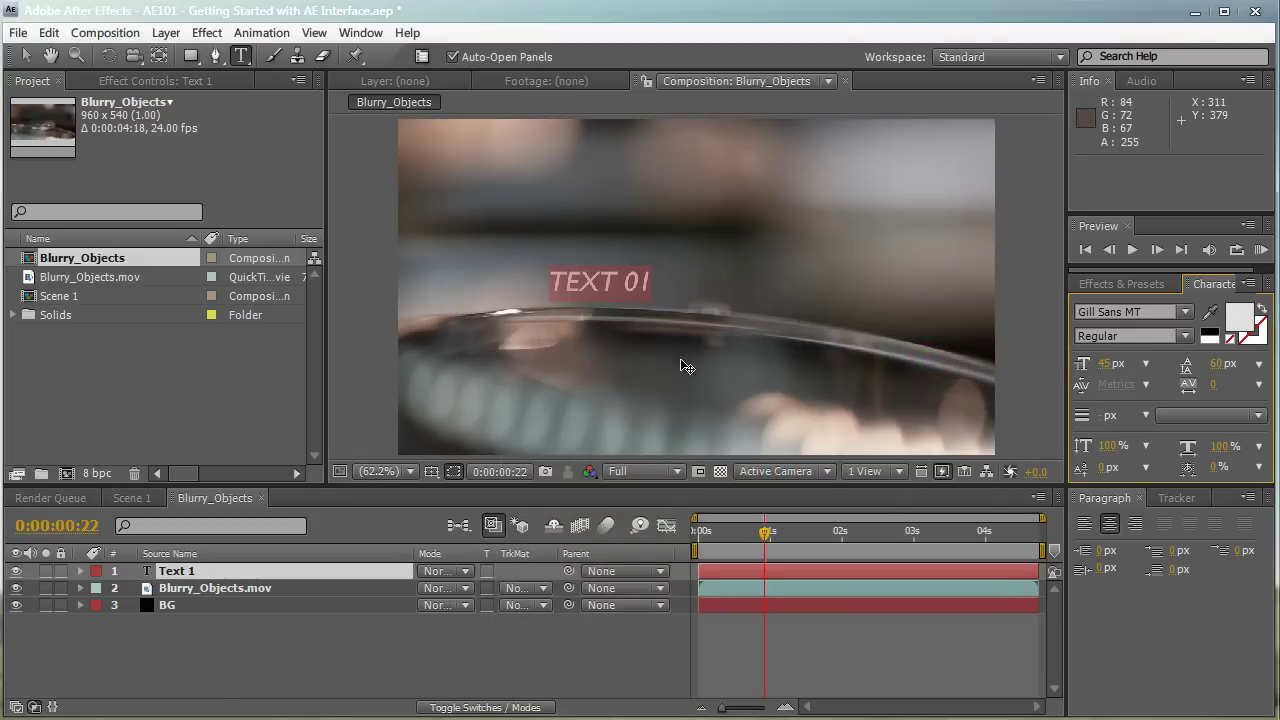
{"action": "left_click", "coordinate": [1185, 312]}
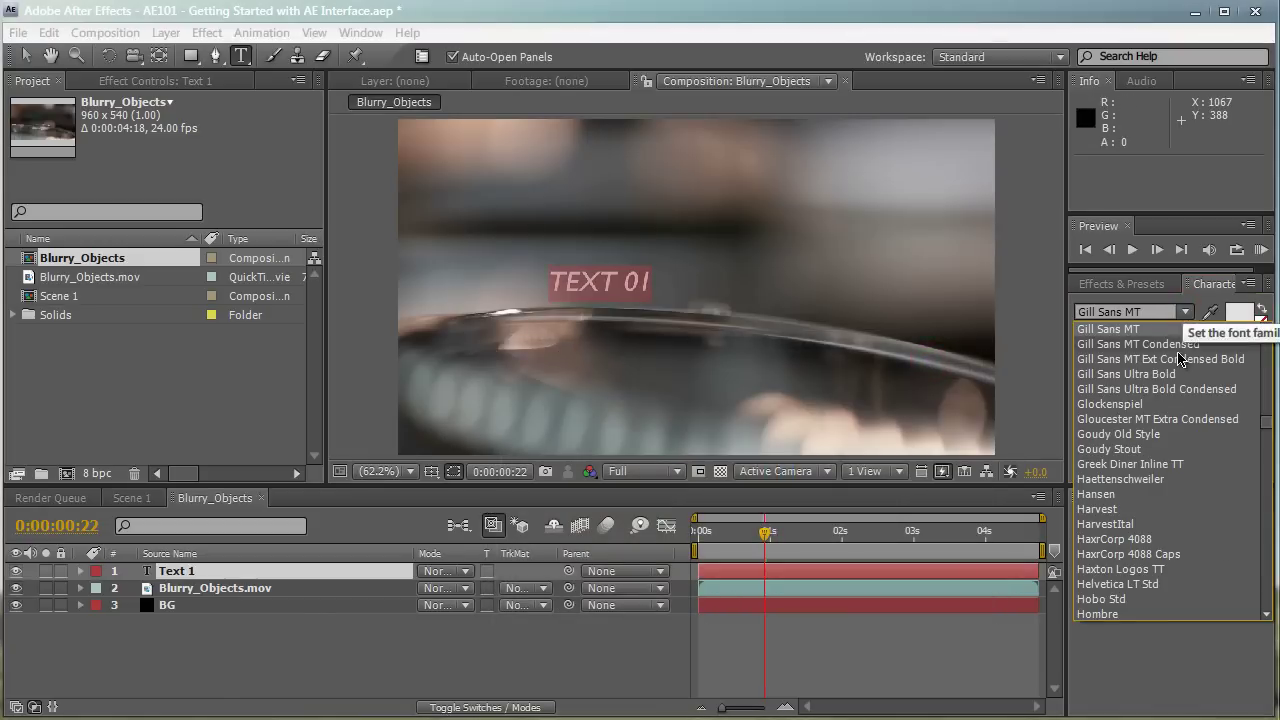
{"action": "left_click", "coordinate": [1185, 312]}
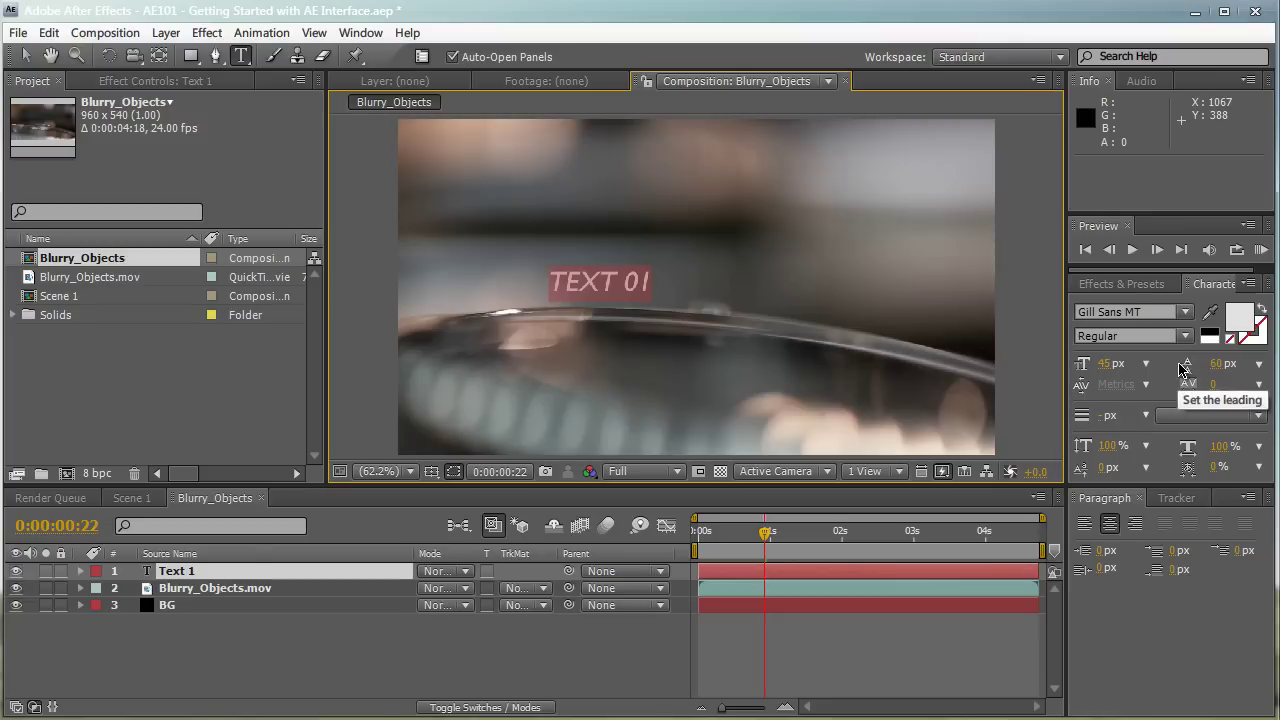
Step: Show the Effects & Presets panel and browse the Effect menu without applying anything
{"action": "left_click", "coordinate": [1146, 287]}
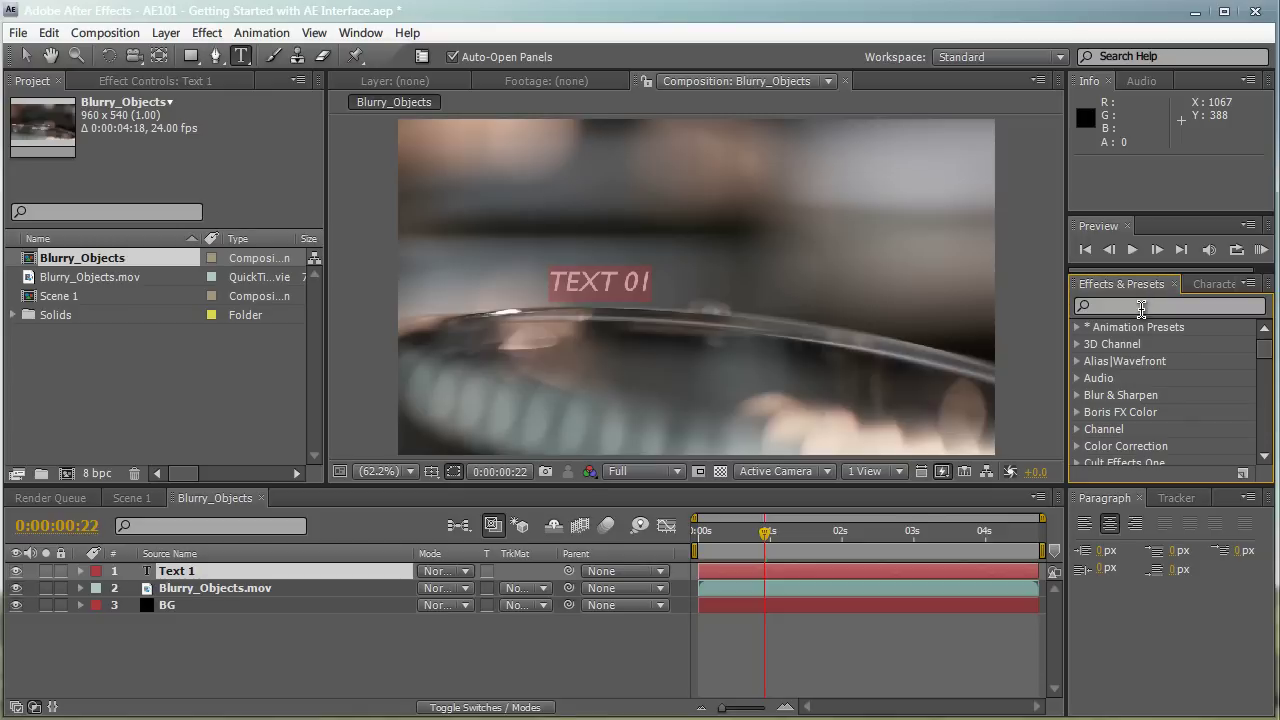
{"action": "left_click", "coordinate": [1145, 306]}
{"action": "mouse_move", "coordinate": [1265, 349]}
{"action": "left_mouse_down"}
{"action": "mouse_move", "coordinate": [1265, 360]}
{"action": "mouse_move", "coordinate": [1260, 337]}
{"action": "left_mouse_up"}
{"action": "left_click", "coordinate": [207, 33]}
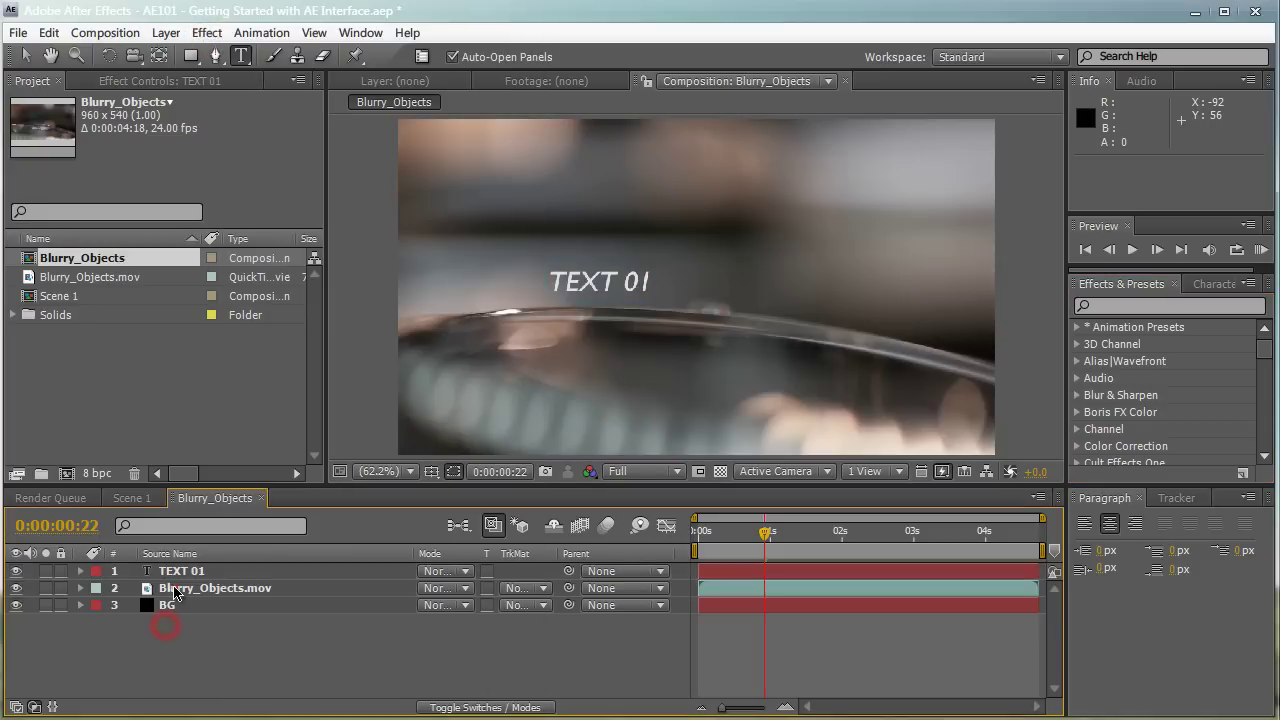
{"action": "left_click", "coordinate": [180, 588]}
{"action": "left_click", "coordinate": [208, 34]}
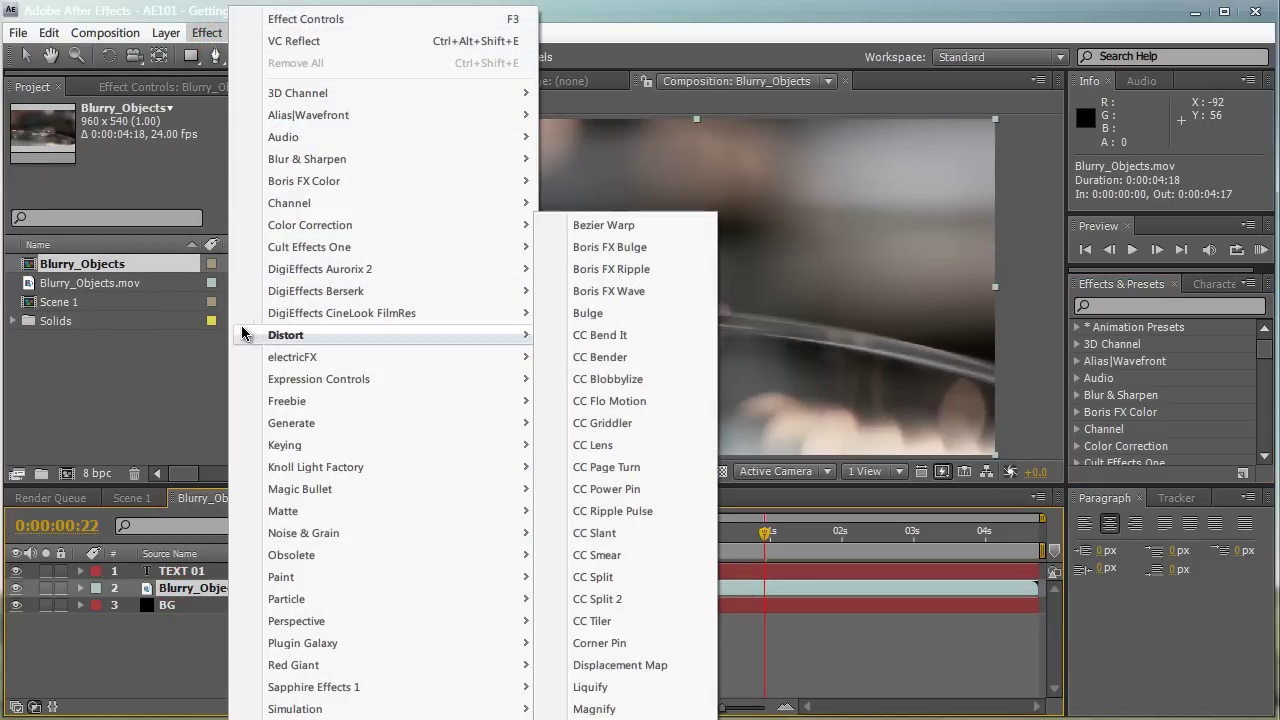
{"action": "left_click", "coordinate": [186, 349]}
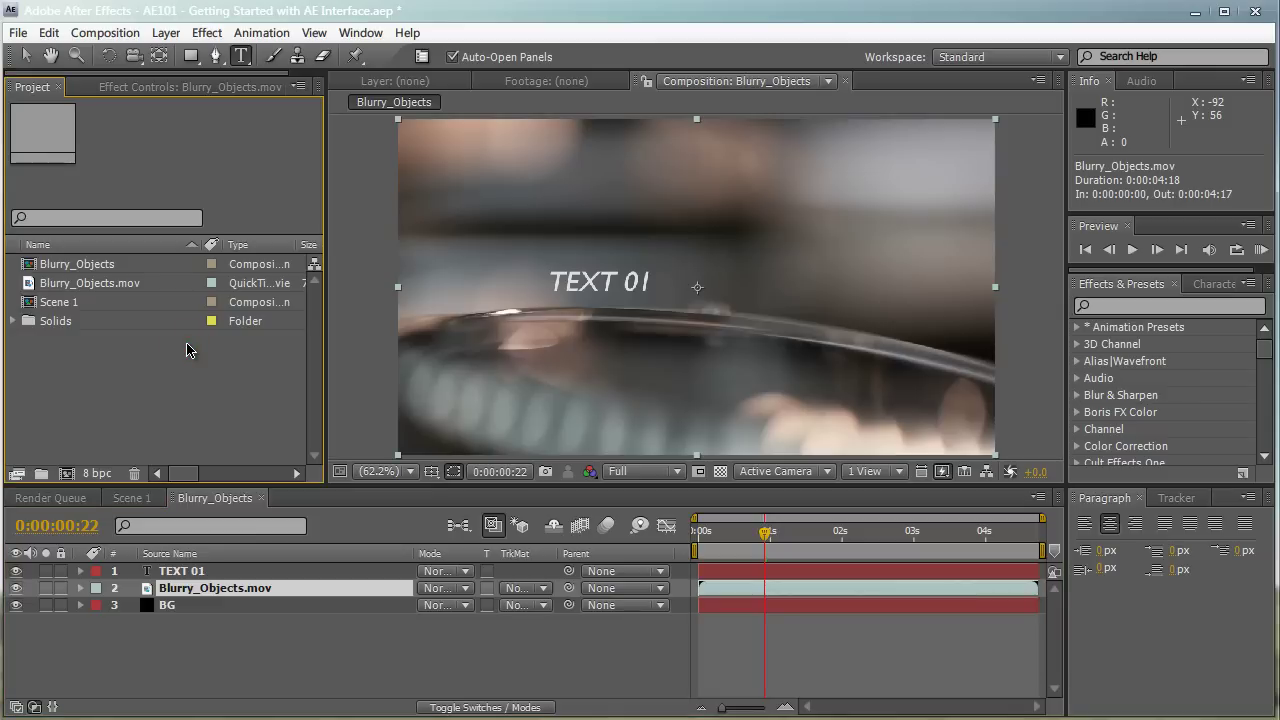
Step: Search the effects for 'vector', then clear the search to show all categories
{"action": "left_click", "coordinate": [1170, 306]}
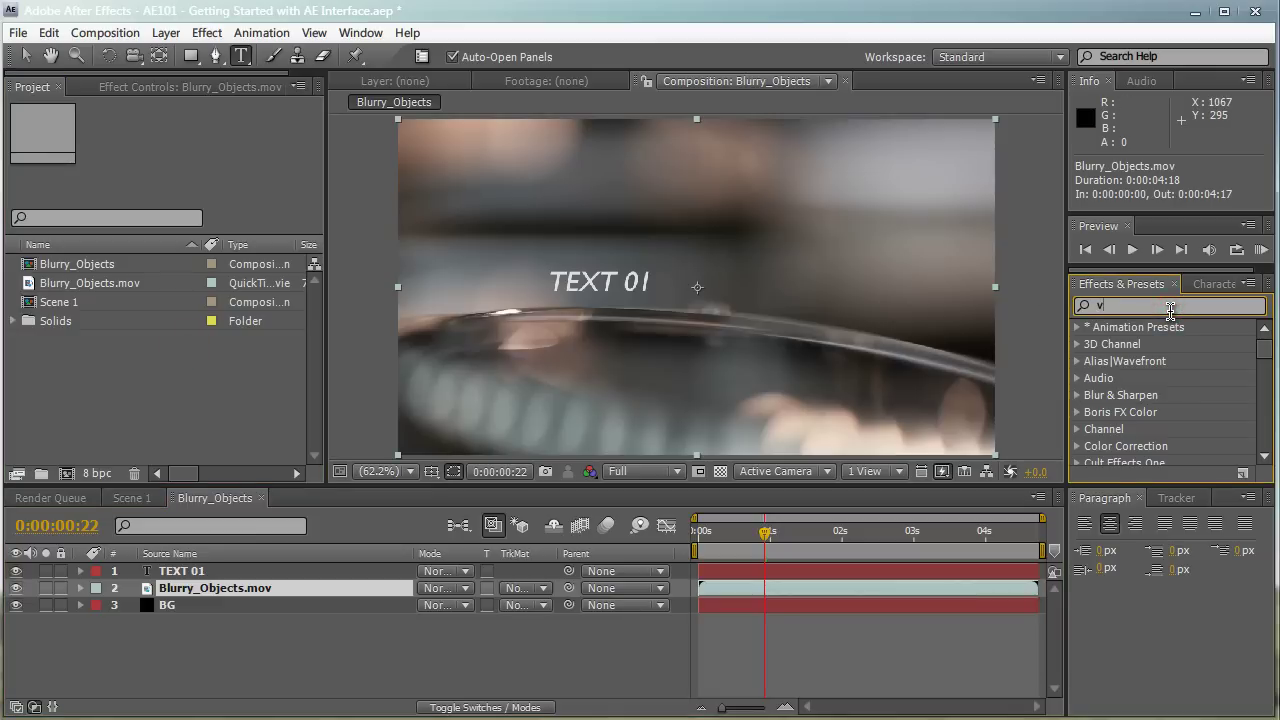
{"action": "type", "text": "vector"}
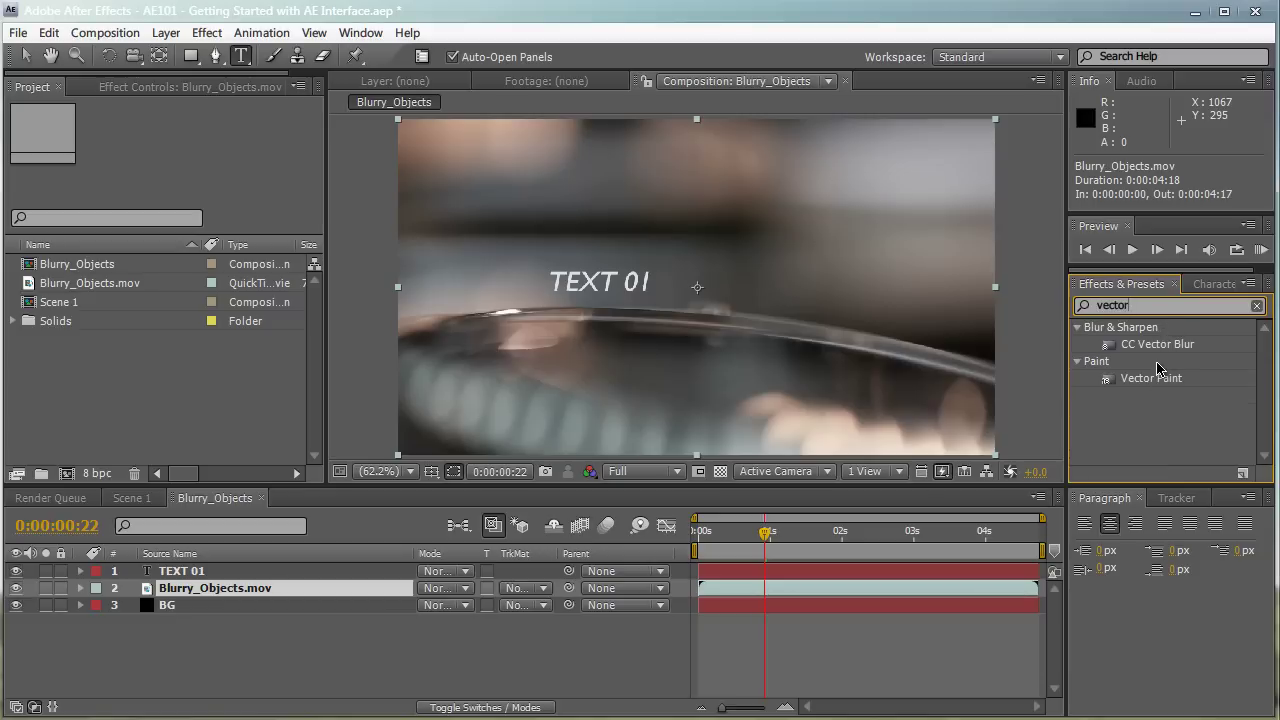
{"action": "double_click", "coordinate": [1113, 305]}
{"action": "key", "text": "BackSpace"}
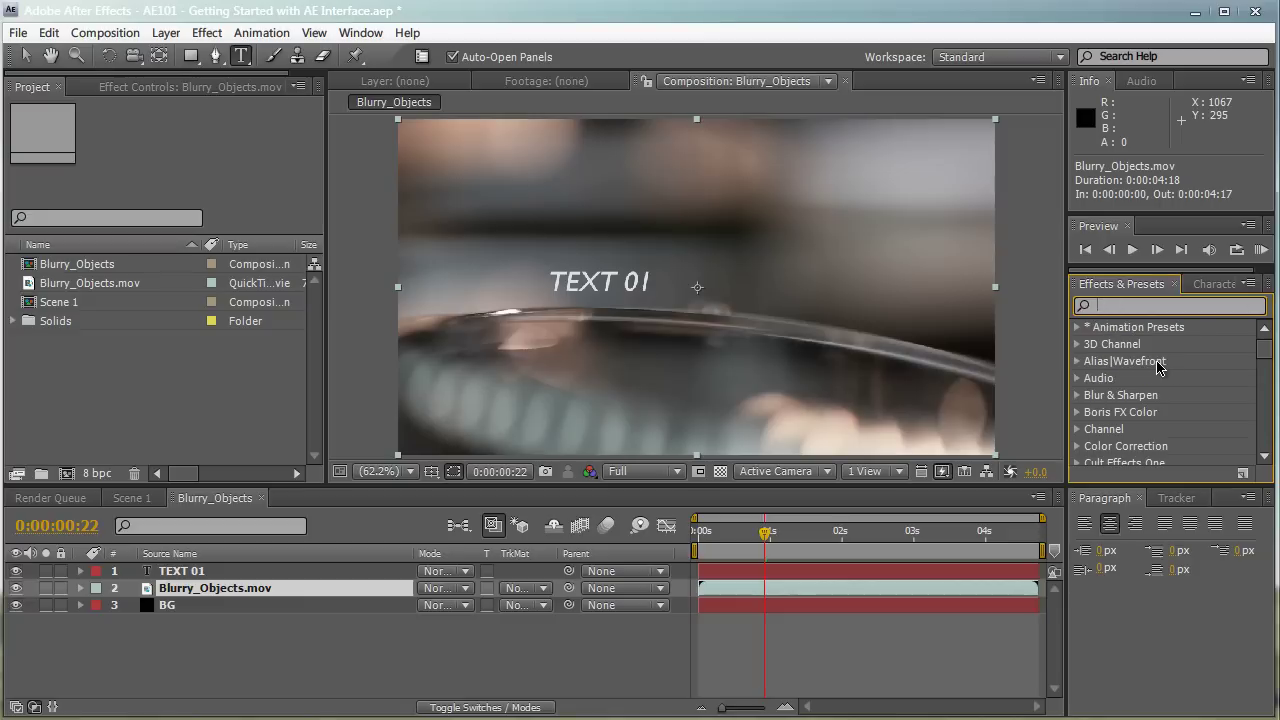
Step: Return to the Character panel, then select and delete the TEXT 01 layer in the Timeline
{"action": "left_click", "coordinate": [1200, 286]}
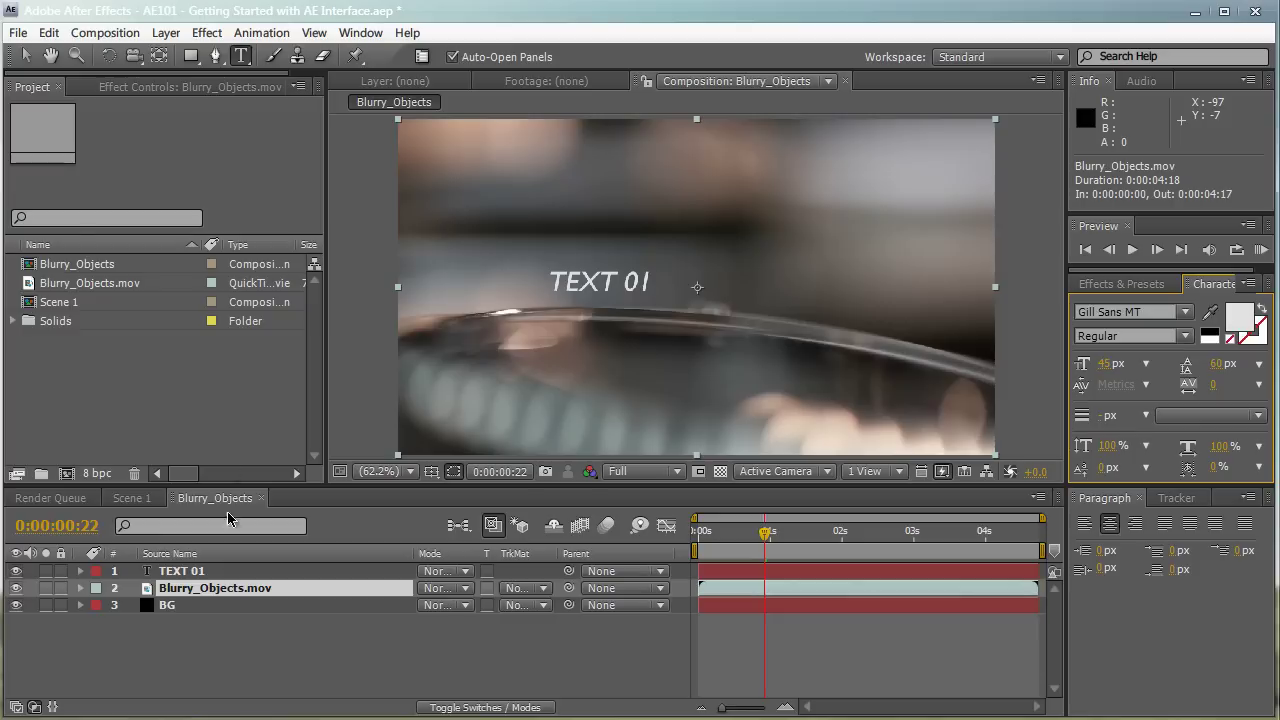
{"action": "left_click", "coordinate": [233, 572]}
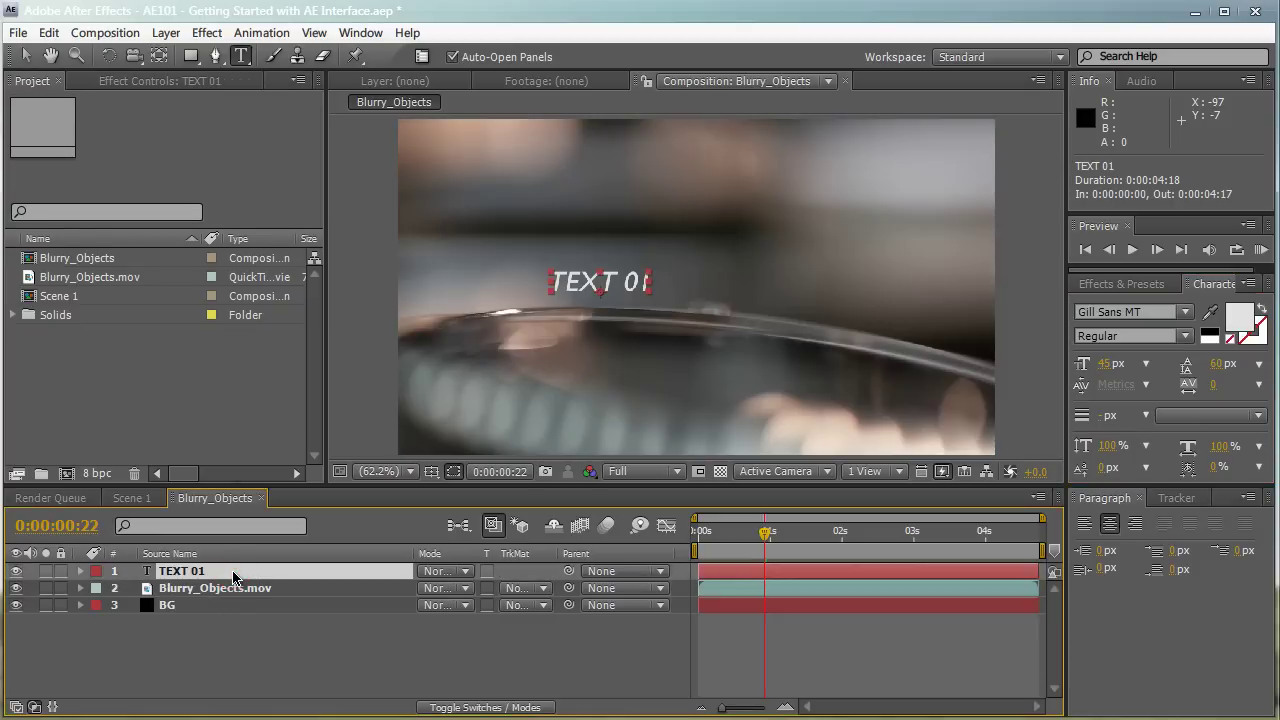
{"action": "key", "text": "Delete"}
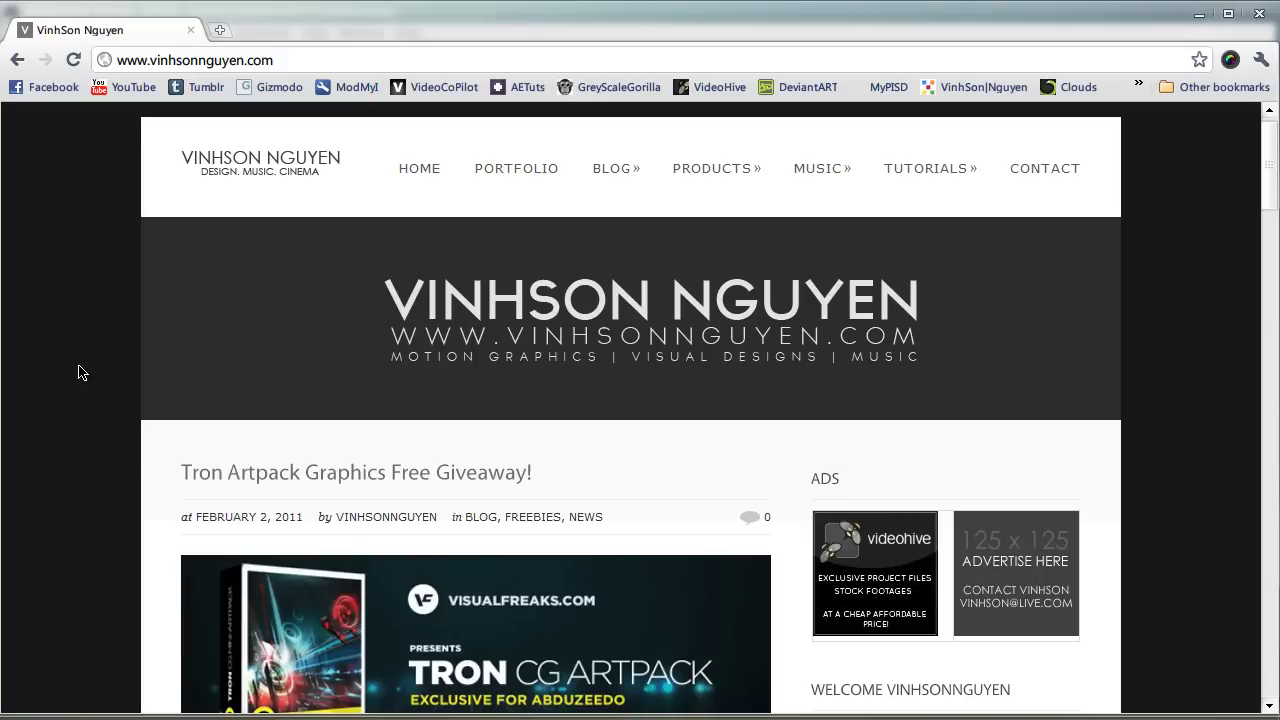
Step: Scroll through the vinhsonnguyen.com blog posts and back up, then show the PRODUCTS submenu
{"action": "scroll", "coordinate": [82, 372], "scroll_direction": "down", "scroll_amount": 2}
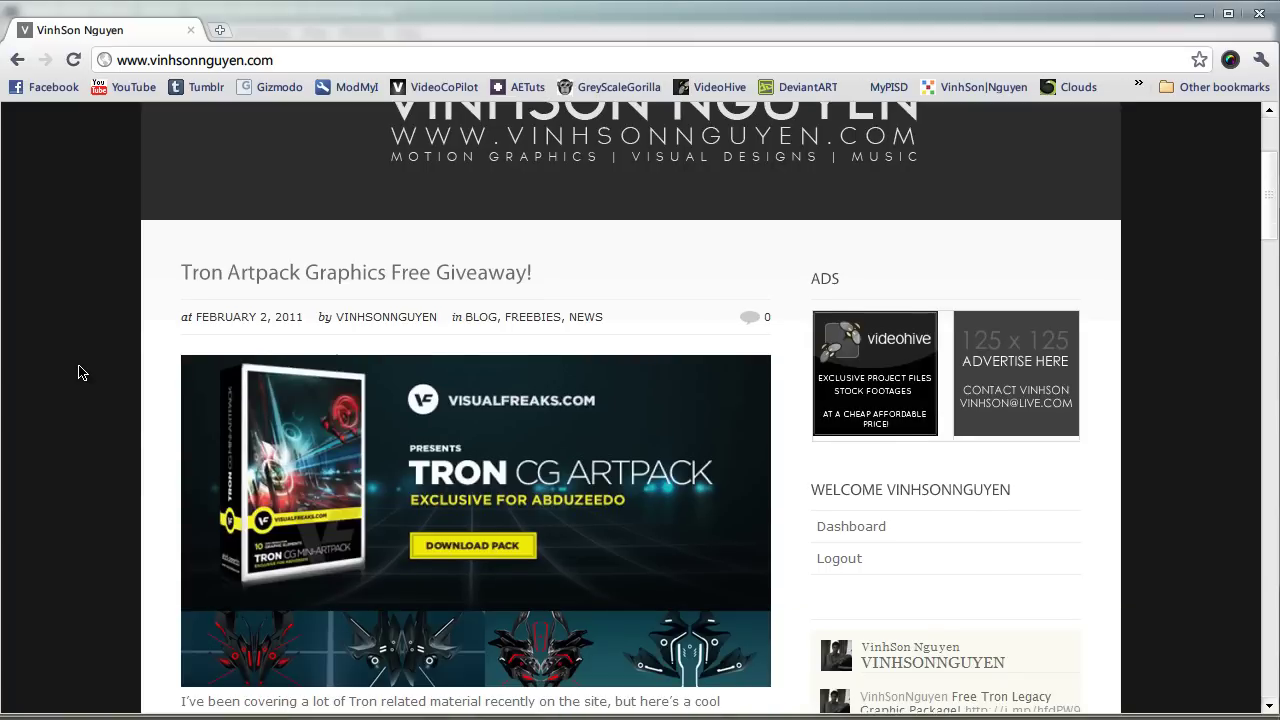
{"action": "scroll", "coordinate": [82, 372], "scroll_direction": "down", "scroll_amount": 1}
{"action": "scroll", "coordinate": [82, 372], "scroll_direction": "down", "scroll_amount": 3}
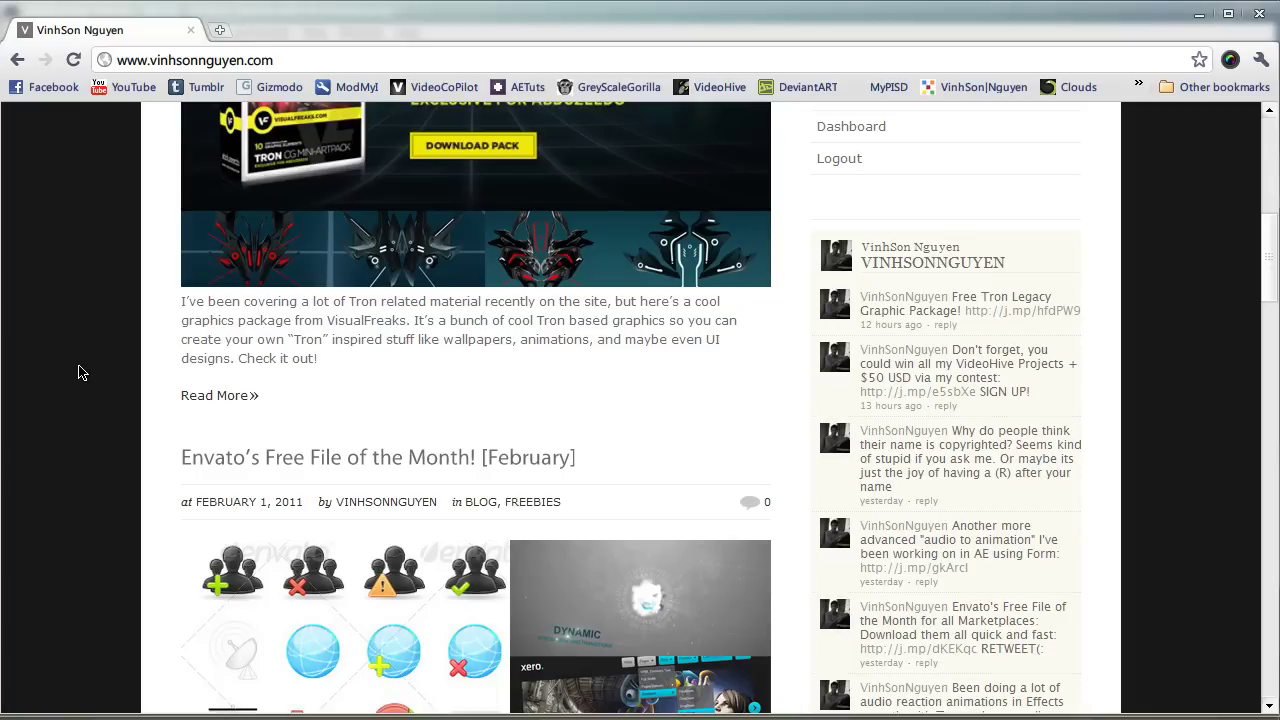
{"action": "scroll", "coordinate": [82, 372], "scroll_direction": "up", "scroll_amount": 6}
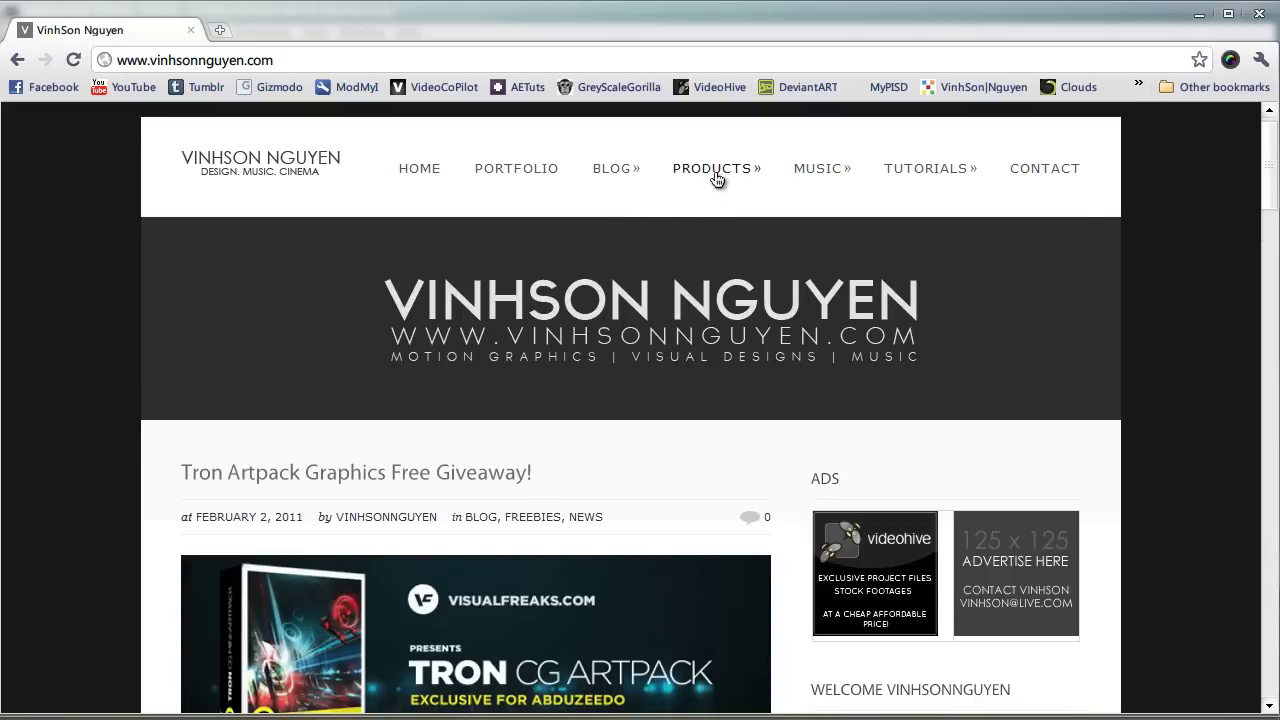
{"action": "mouse_move", "coordinate": [715, 177]}
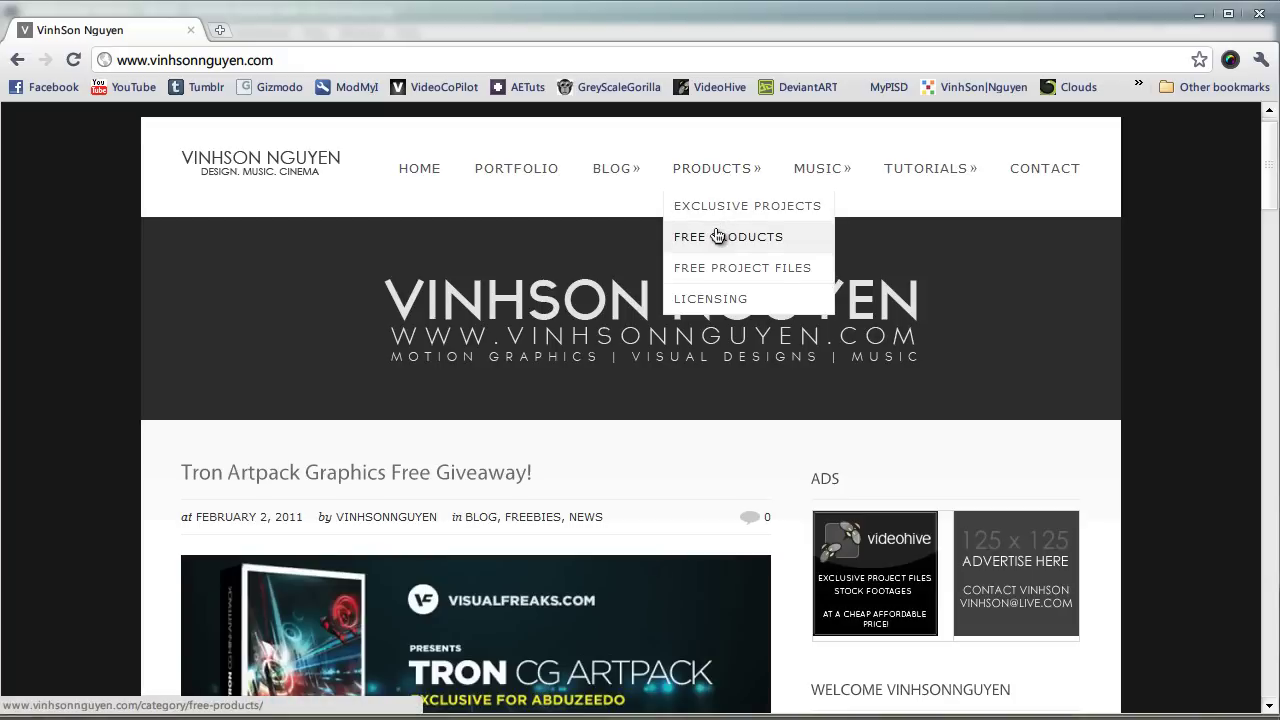